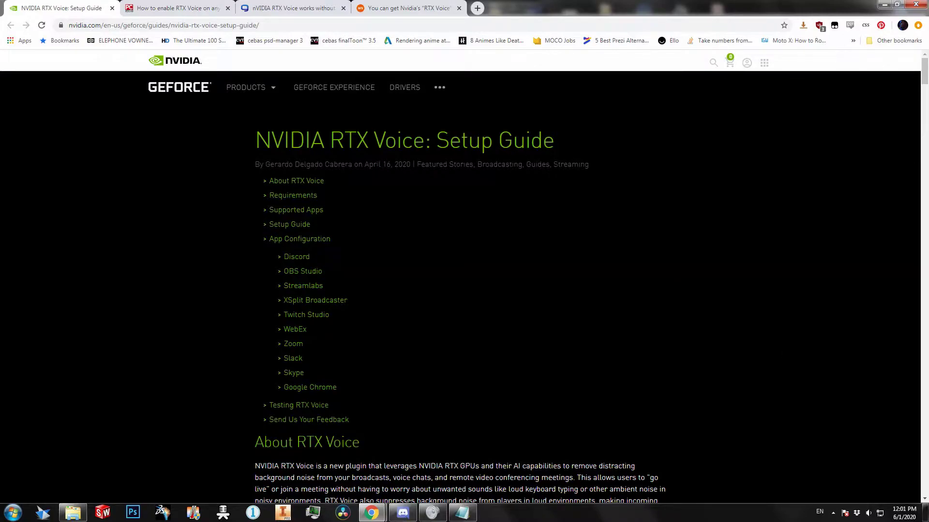
Start NVIDIA RTX Voice from the Start menu and show its window from the tray's hidden icons.
{"action": "left_click", "coordinate": [833, 513]}
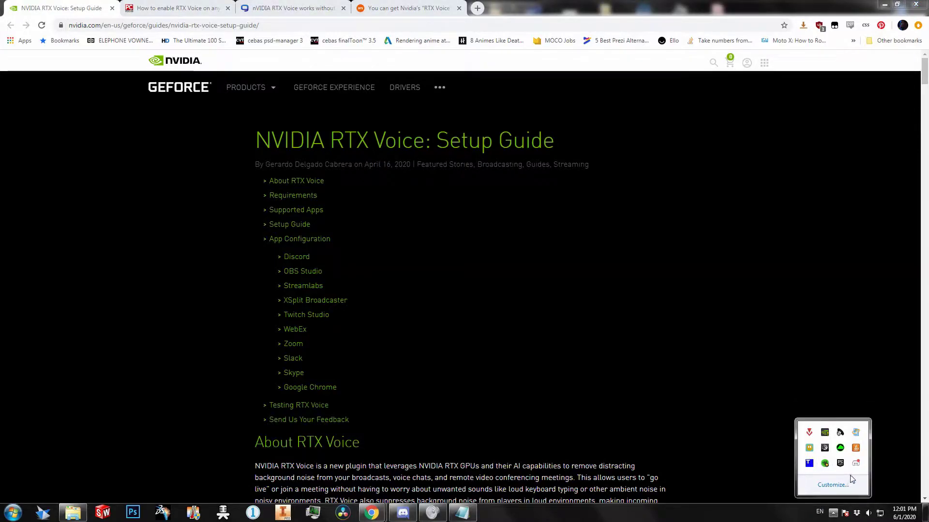
{"action": "left_click", "coordinate": [621, 341]}
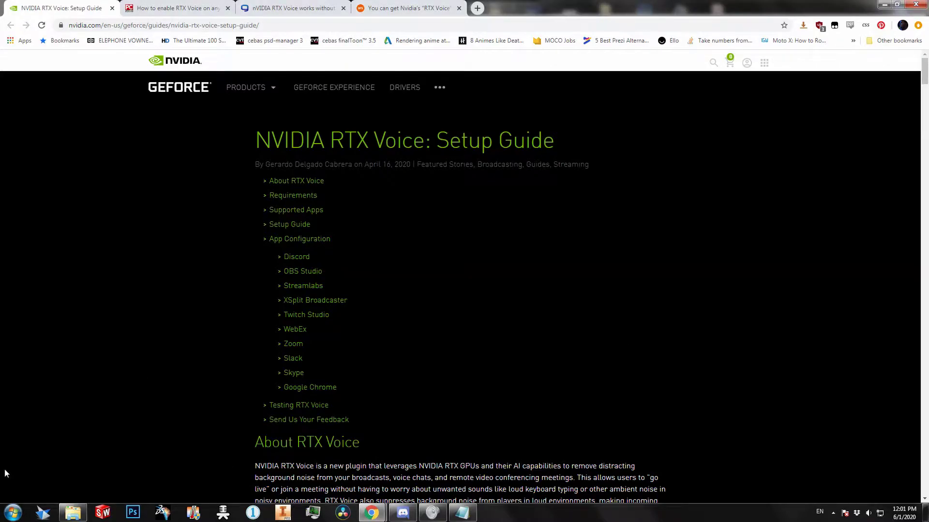
{"action": "left_click", "coordinate": [13, 512]}
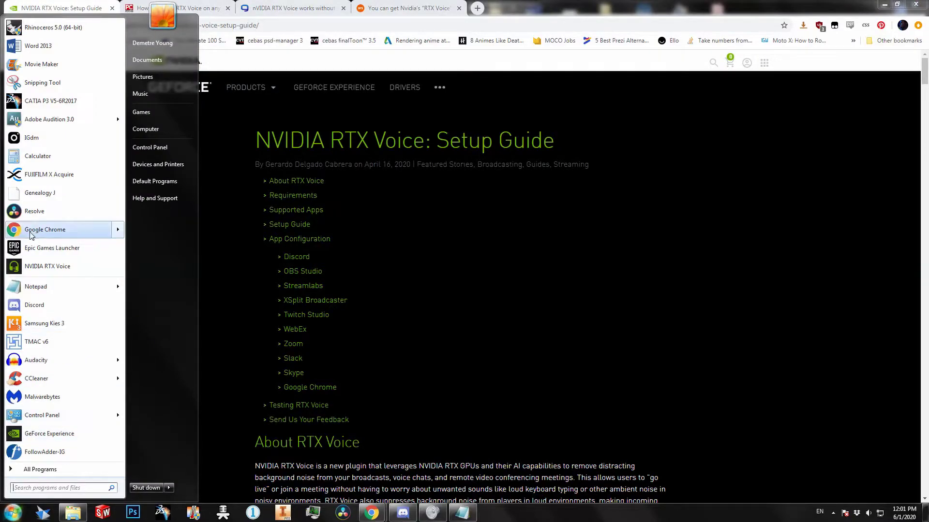
{"action": "left_click", "coordinate": [69, 269]}
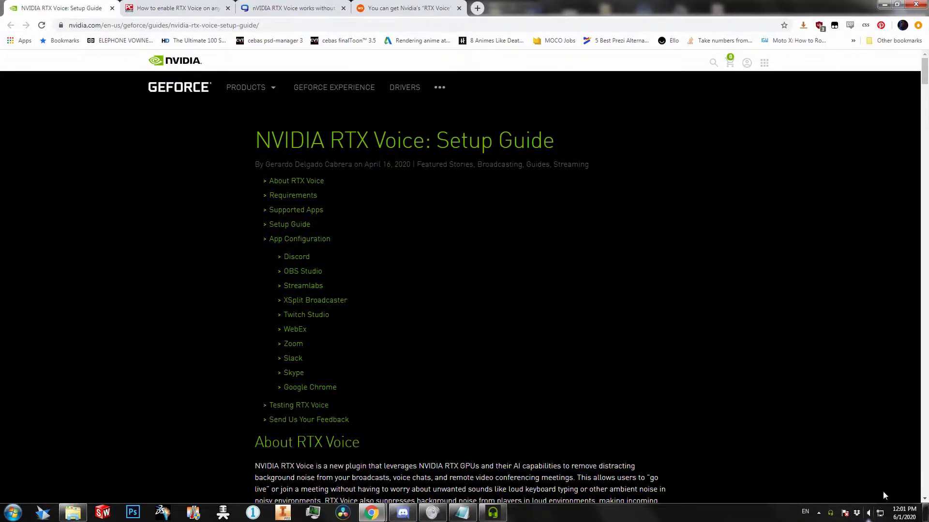
{"action": "left_click", "coordinate": [832, 512]}
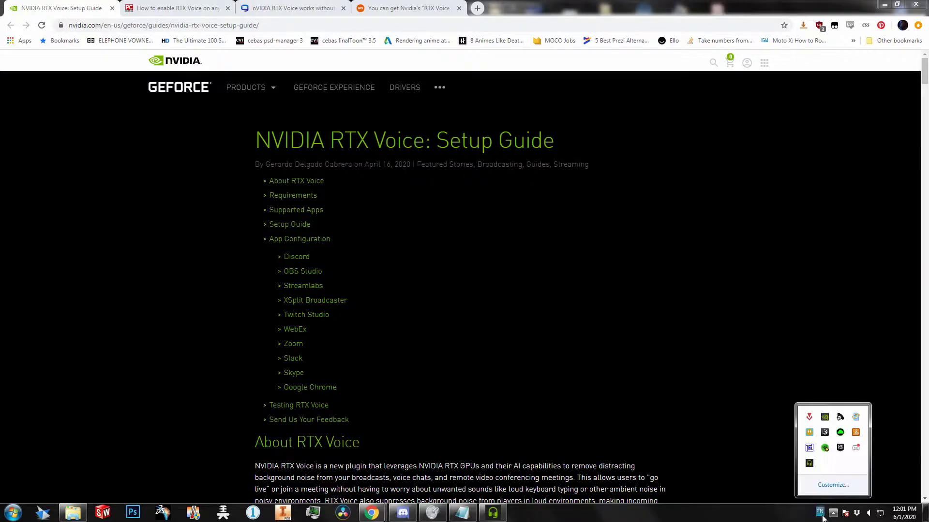
{"action": "left_click", "coordinate": [809, 465]}
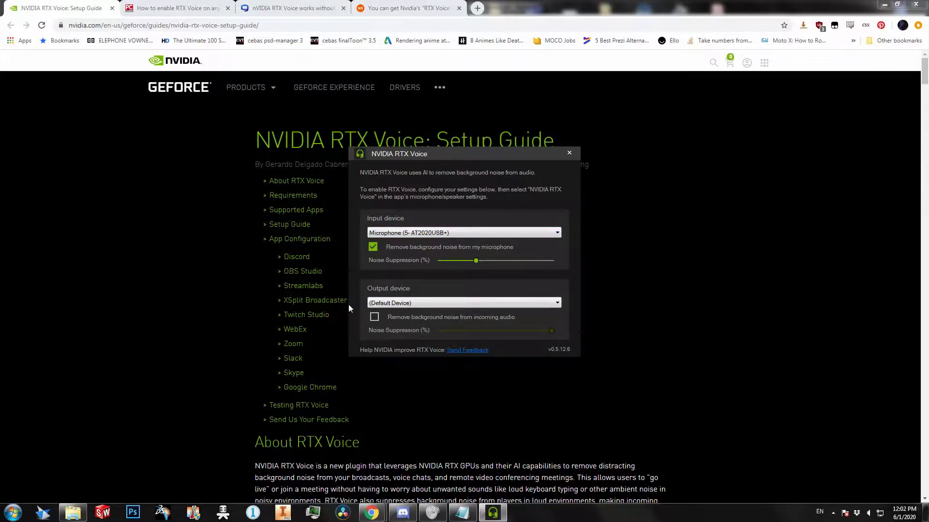
Keep Microphone (5- AT2020USB+) as the RTX Voice input device, then bring the Sound dialog forward.
{"action": "left_click", "coordinate": [426, 234]}
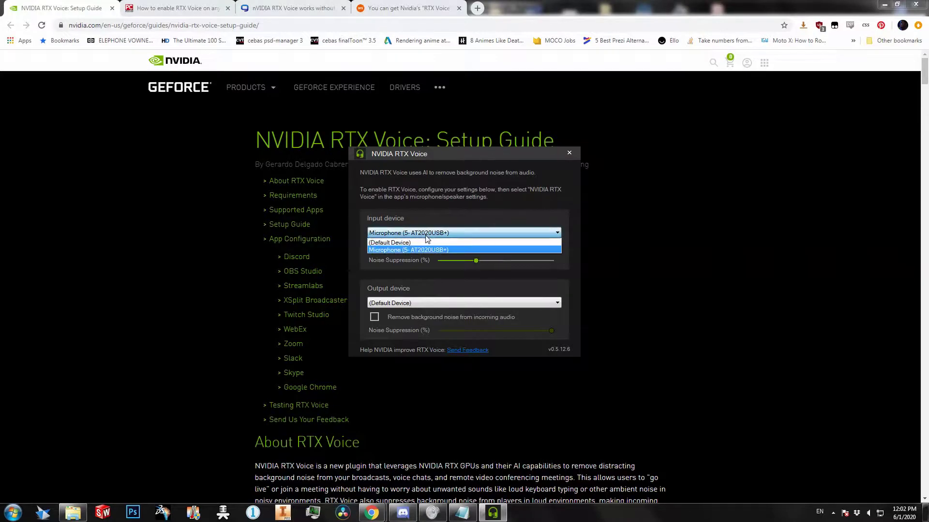
{"action": "left_click", "coordinate": [451, 211]}
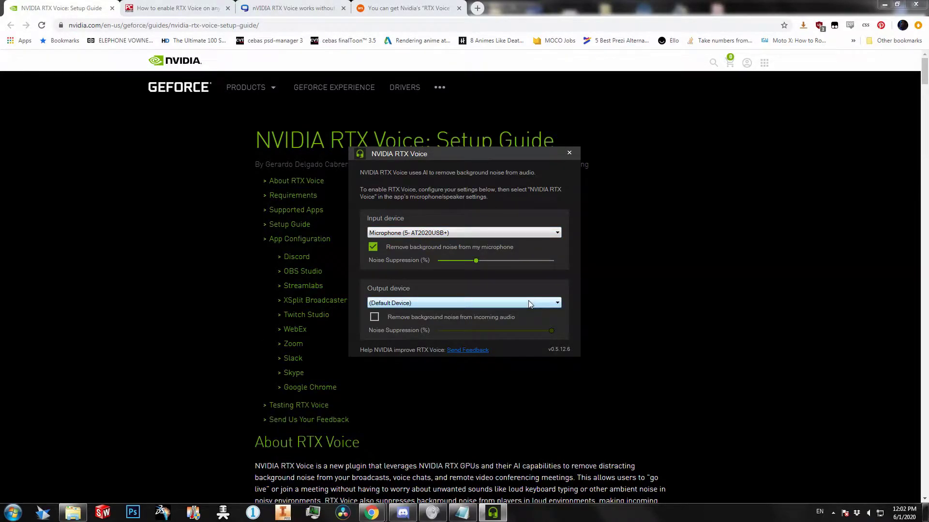
{"action": "left_click", "coordinate": [435, 513]}
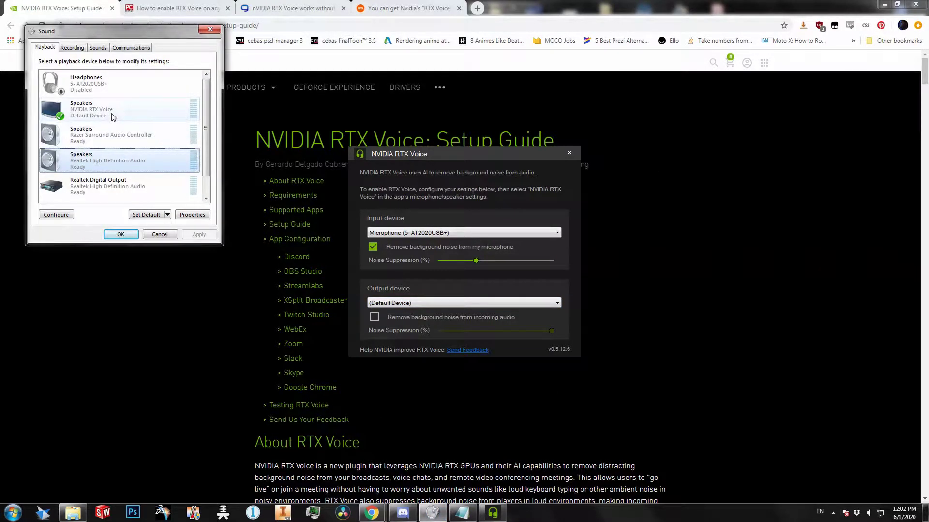
Set Razer Surround Speakers as default device and Realtek Speakers as default communication device.
{"action": "right_click", "coordinate": [117, 132]}
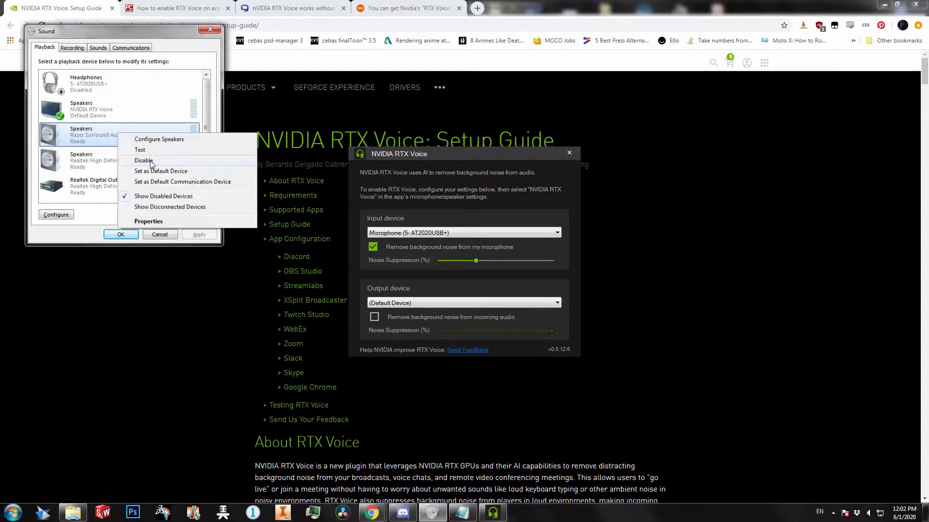
{"action": "left_click", "coordinate": [171, 173]}
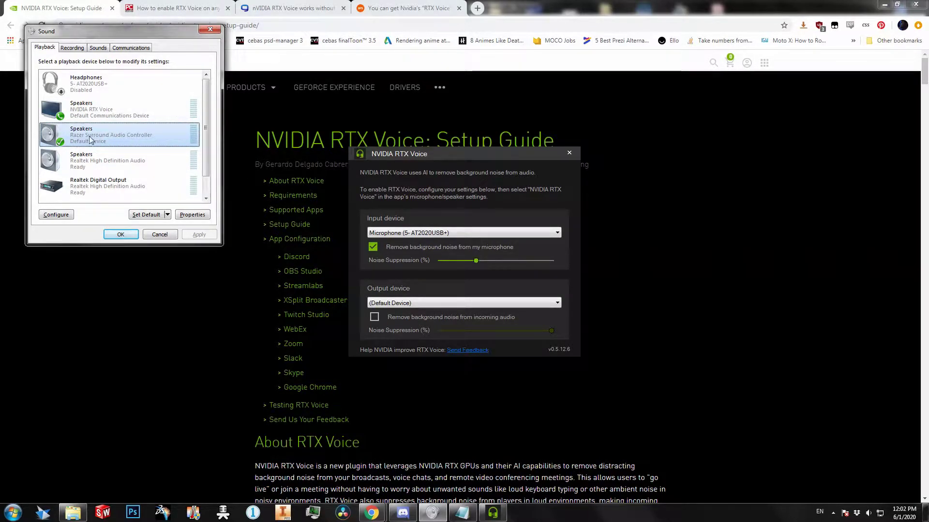
{"action": "right_click", "coordinate": [120, 162]}
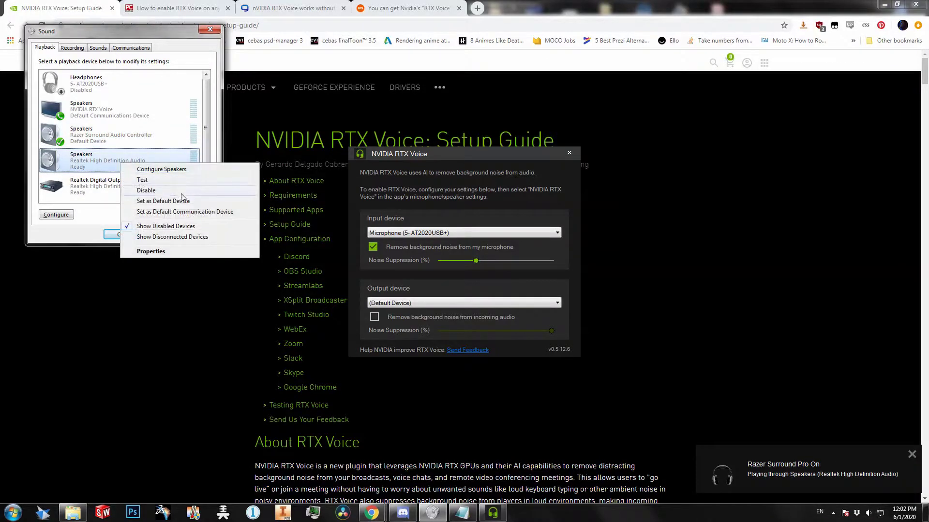
{"action": "left_click", "coordinate": [204, 212]}
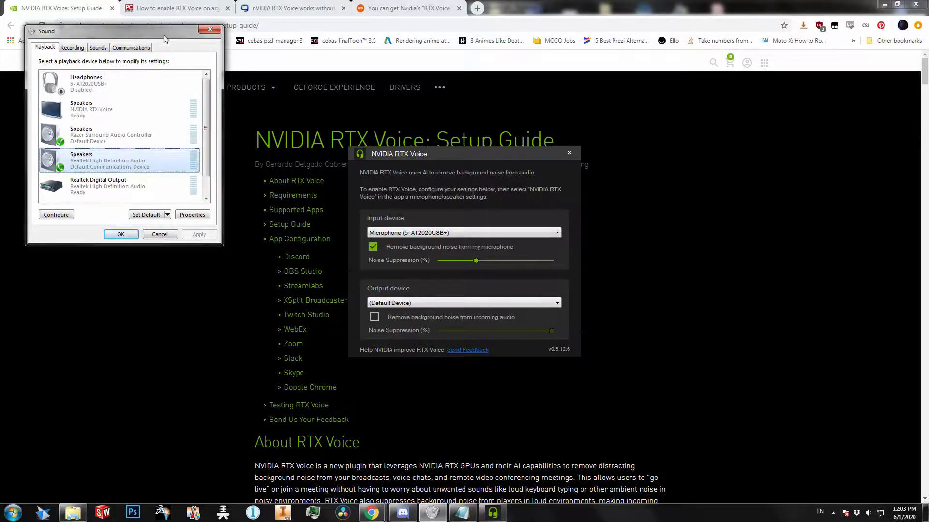
Bring up the RTX Voice window to review it, then send it back behind the NVIDIA guide page.
{"action": "left_click", "coordinate": [134, 346]}
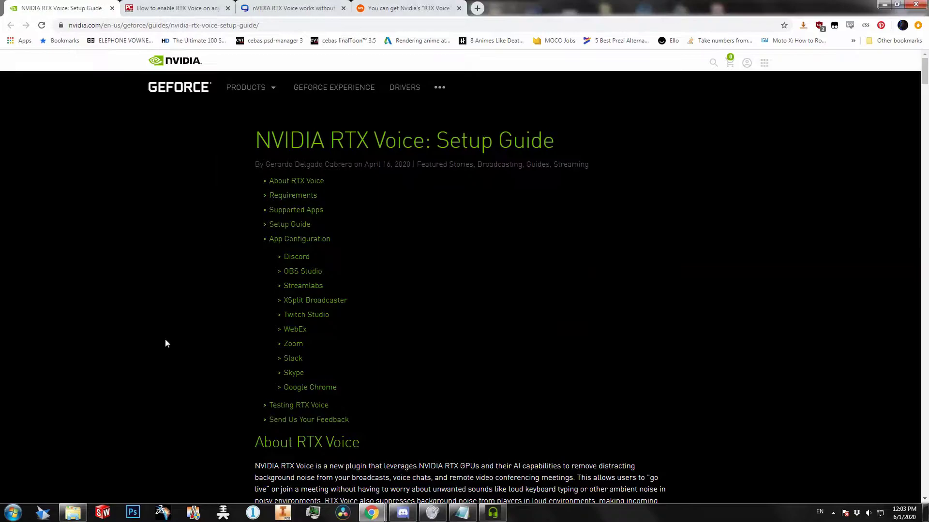
{"action": "left_click", "coordinate": [493, 512]}
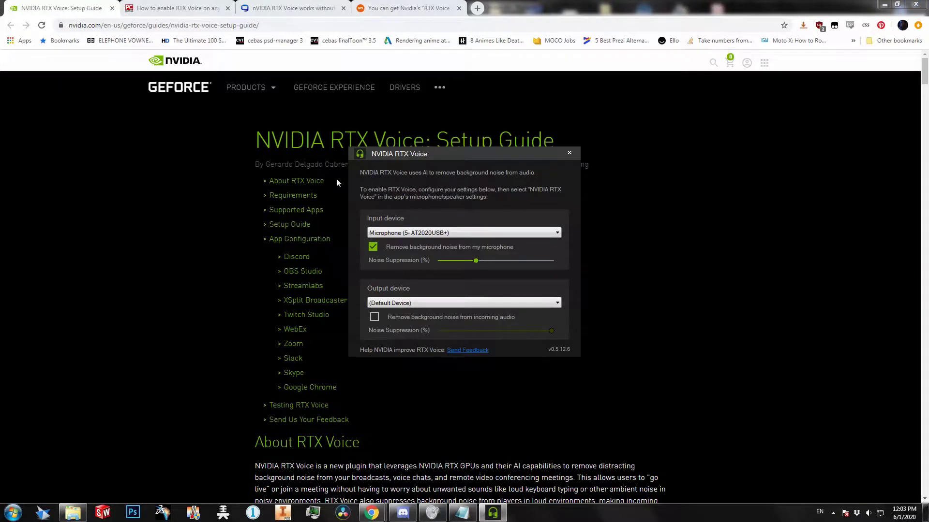
{"action": "left_click", "coordinate": [644, 296]}
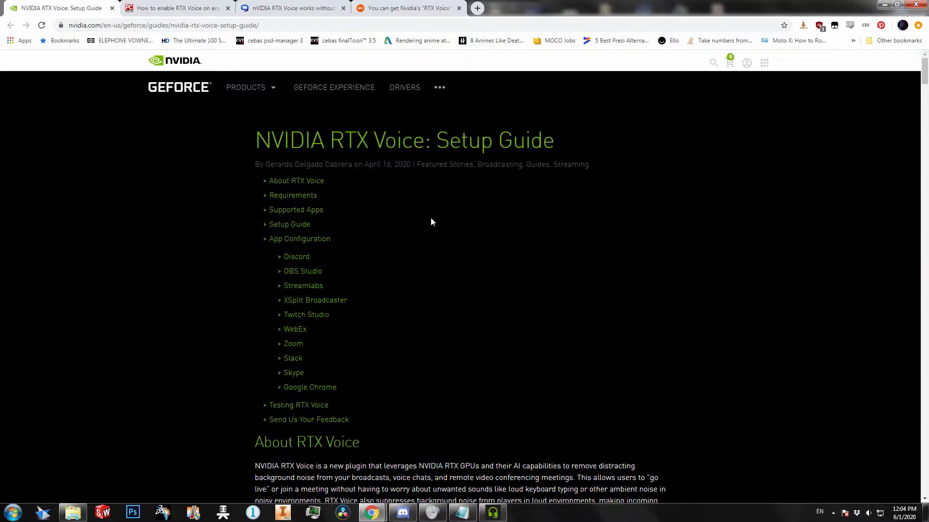
Scroll the RTX Voice guide past Requirements and Supported Apps down to the Setup Guide steps.
{"action": "scroll", "coordinate": [432, 222], "scroll_direction": "down", "scroll_amount": 2}
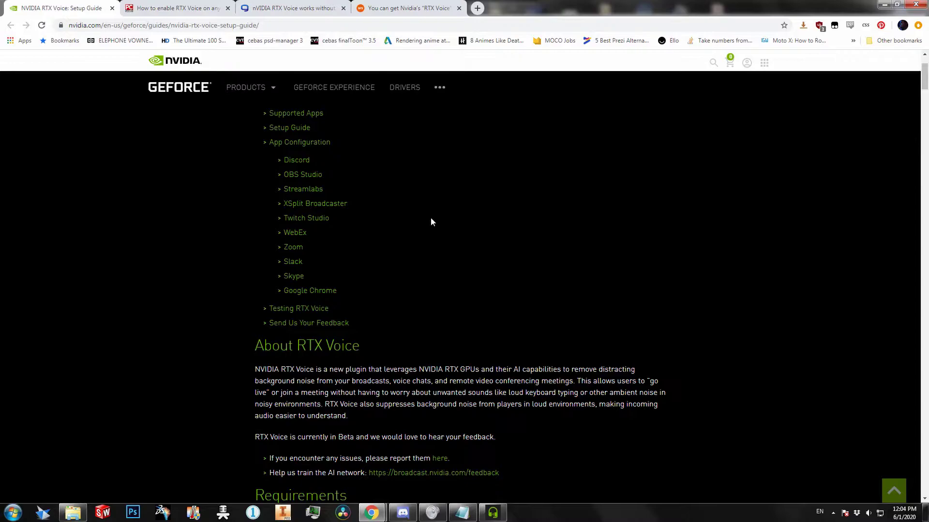
{"action": "scroll", "coordinate": [432, 222], "scroll_direction": "down", "scroll_amount": 2}
{"action": "scroll", "coordinate": [431, 222], "scroll_direction": "down", "scroll_amount": 2}
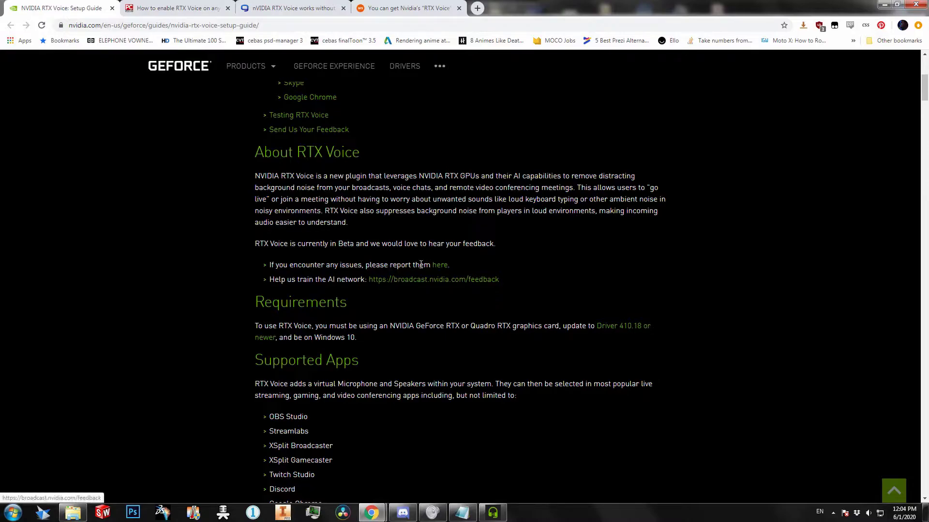
{"action": "scroll", "coordinate": [512, 297], "scroll_direction": "down", "scroll_amount": 6}
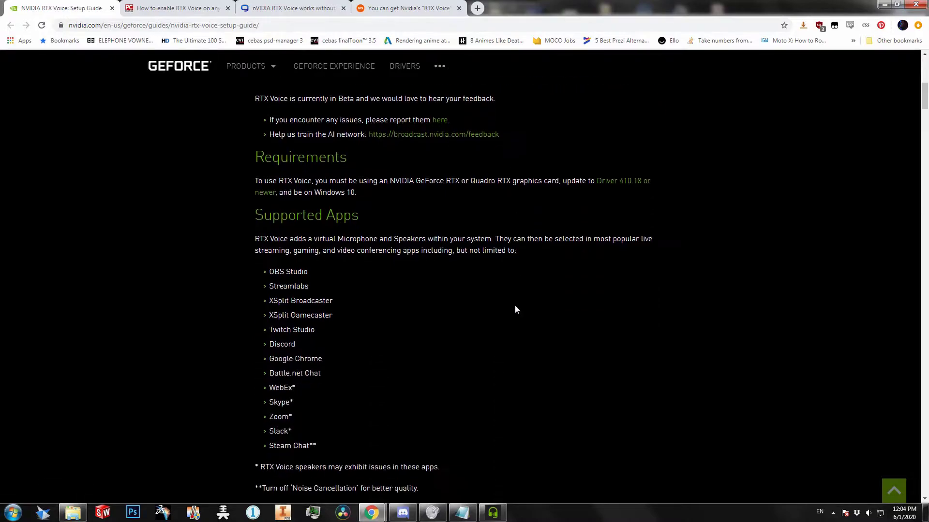
{"action": "scroll", "coordinate": [516, 314], "scroll_direction": "down", "scroll_amount": 2}
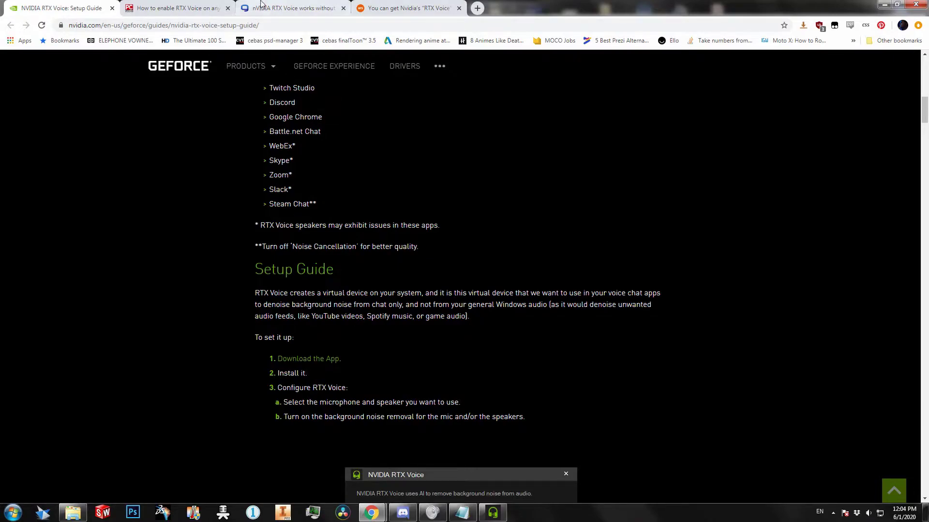
Check the PC Gamer and Guru3D tabs, move Guru3D second, then scroll NVIDIA's guide to its screenshot.
{"action": "left_click", "coordinate": [204, 4]}
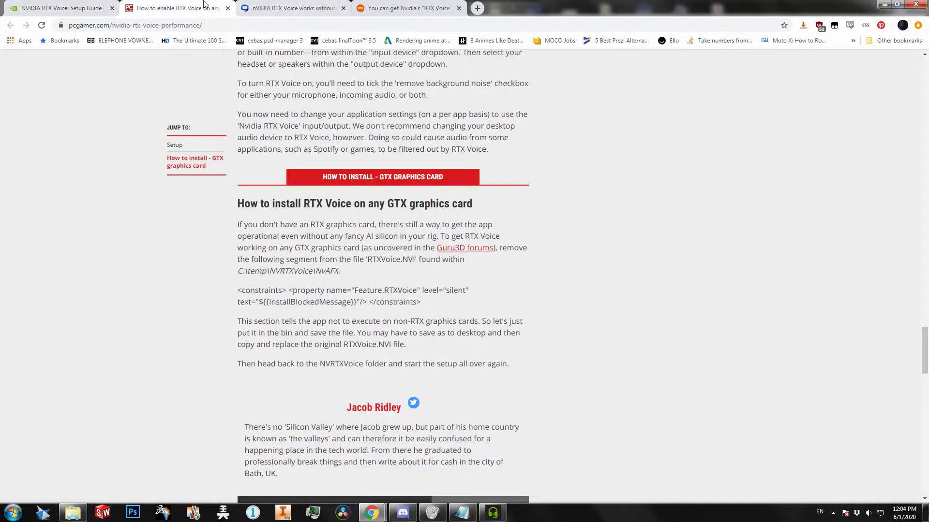
{"action": "left_click", "coordinate": [270, 7]}
{"action": "left_click_drag", "start_coordinate": [270, 7], "coordinate": [145, 7]}
{"action": "scroll", "coordinate": [214, 200], "scroll_direction": "up", "scroll_amount": 4}
{"action": "scroll", "coordinate": [214, 200], "scroll_direction": "up", "scroll_amount": 8}
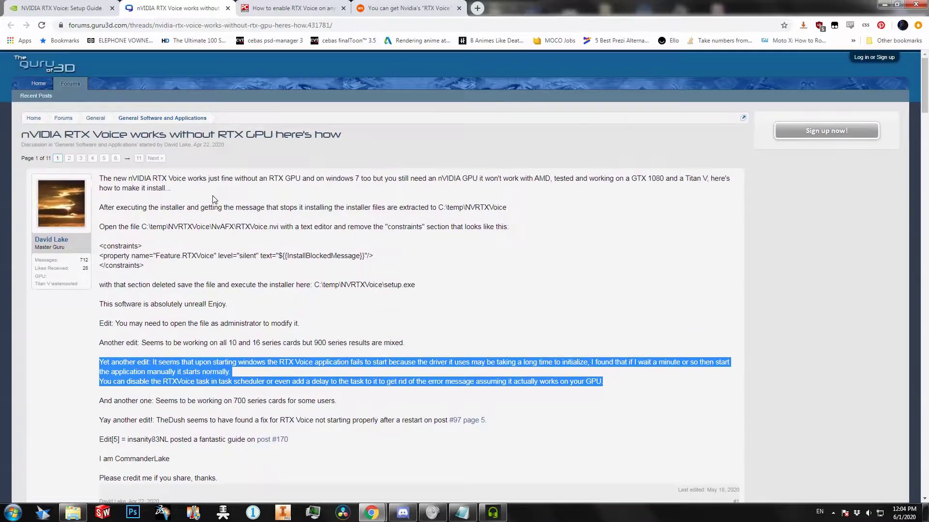
{"action": "left_click", "coordinate": [48, 7]}
{"action": "scroll", "coordinate": [242, 310], "scroll_direction": "down", "scroll_amount": 4}
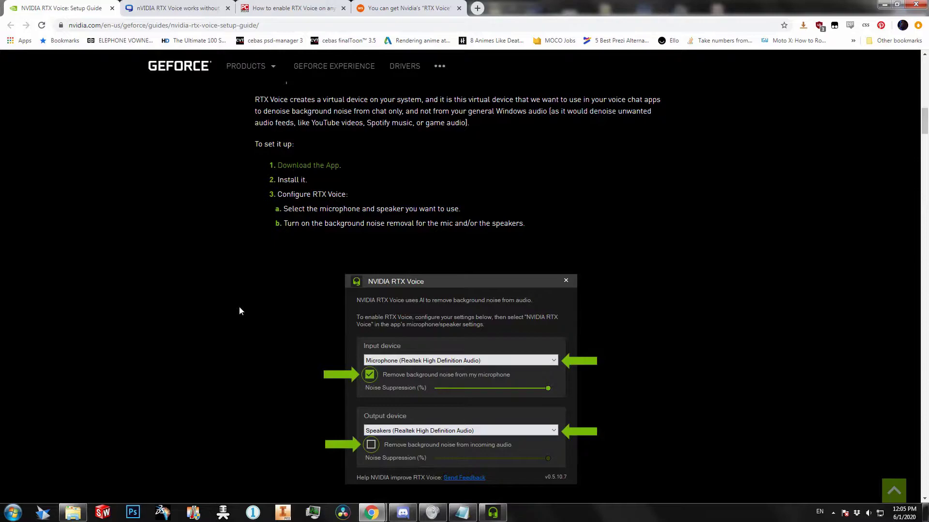
Switch to the Guru3D thread explaining how to remove the RTXVoice.nvi constraints.
{"action": "left_click", "coordinate": [173, 4]}
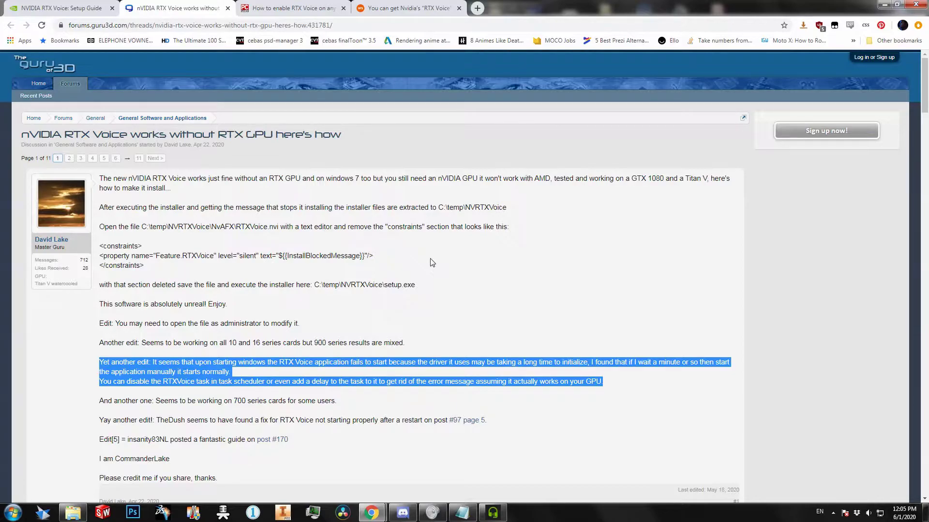
Read Guru3D post #3 offering the pre-modded RTX Voice executable, then return to NVIDIA's Setup Guide.
{"action": "scroll", "coordinate": [431, 263], "scroll_direction": "down", "scroll_amount": 20}
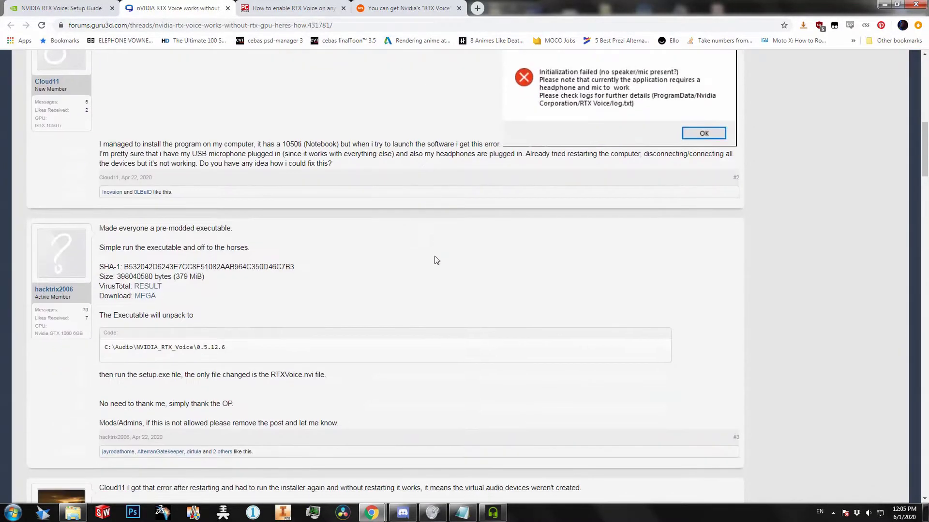
{"action": "scroll", "coordinate": [485, 286], "scroll_direction": "down", "scroll_amount": 18}
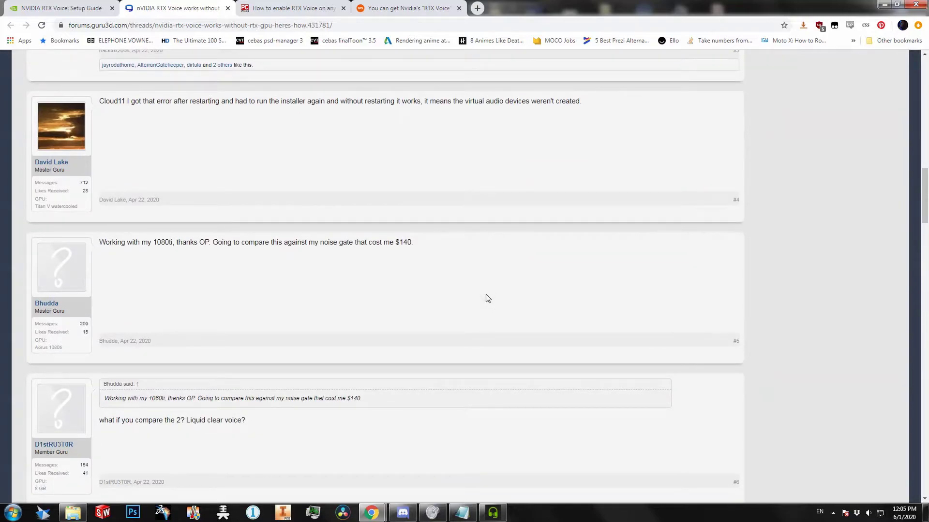
{"action": "scroll", "coordinate": [484, 295], "scroll_direction": "down", "scroll_amount": 6}
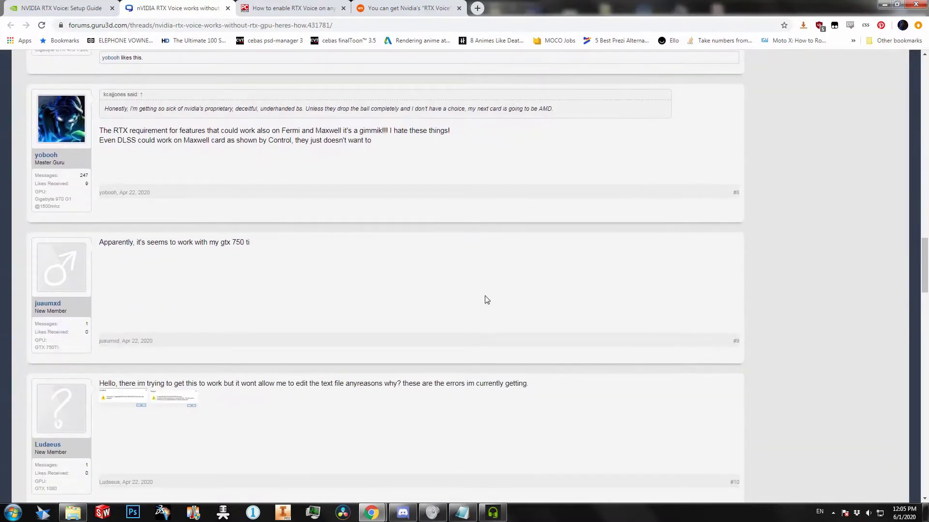
{"action": "scroll", "coordinate": [481, 295], "scroll_direction": "up", "scroll_amount": 5}
{"action": "scroll", "coordinate": [480, 294], "scroll_direction": "up", "scroll_amount": 12}
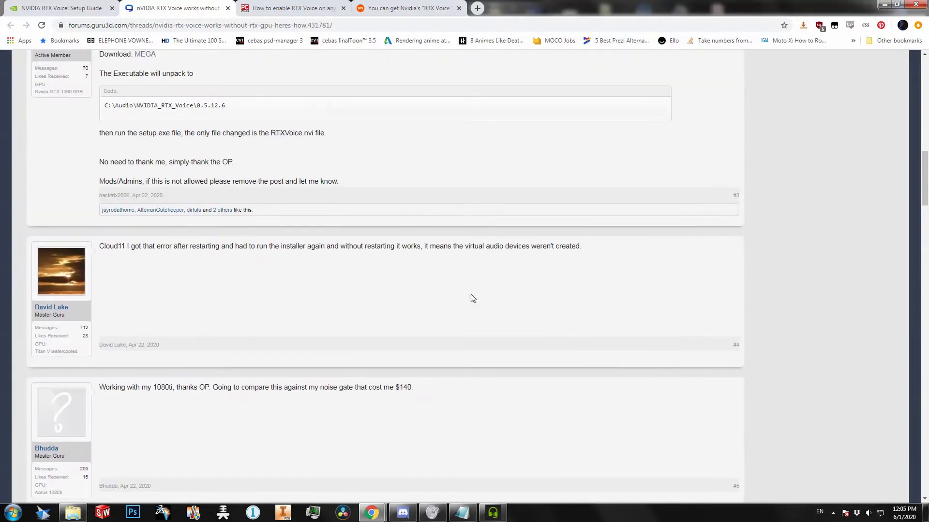
{"action": "scroll", "coordinate": [436, 309], "scroll_direction": "up", "scroll_amount": 9}
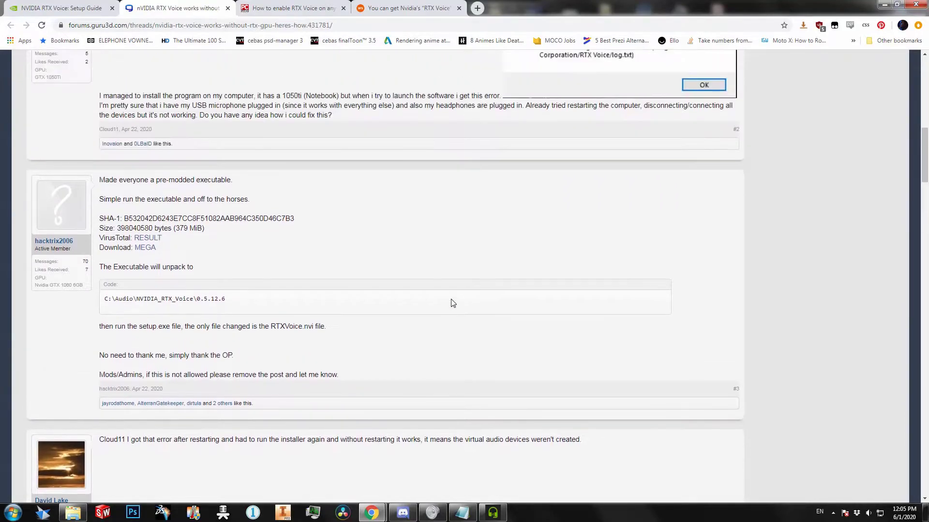
{"action": "scroll", "coordinate": [444, 305], "scroll_direction": "up", "scroll_amount": 6}
{"action": "scroll", "coordinate": [151, 276], "scroll_direction": "down", "scroll_amount": 15}
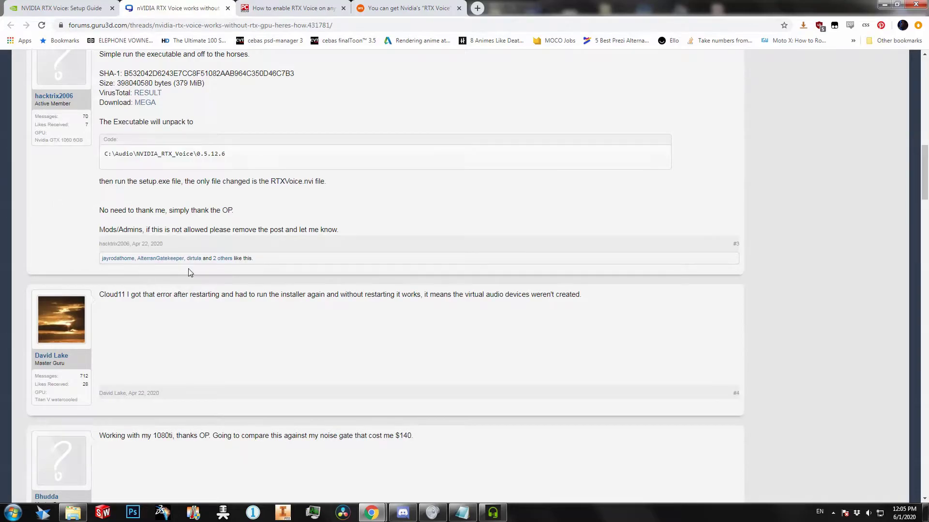
{"action": "scroll", "coordinate": [109, 212], "scroll_direction": "up", "scroll_amount": 2}
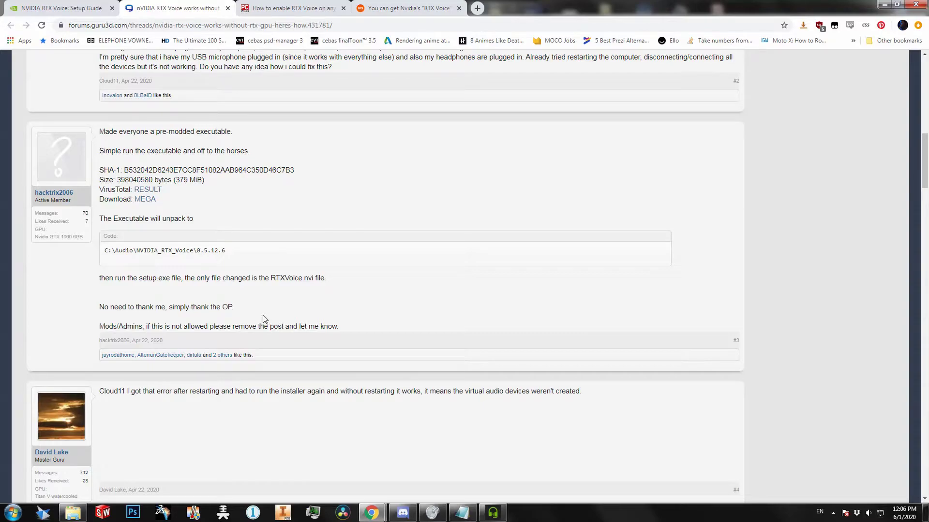
{"action": "scroll", "coordinate": [264, 316], "scroll_direction": "up", "scroll_amount": 1}
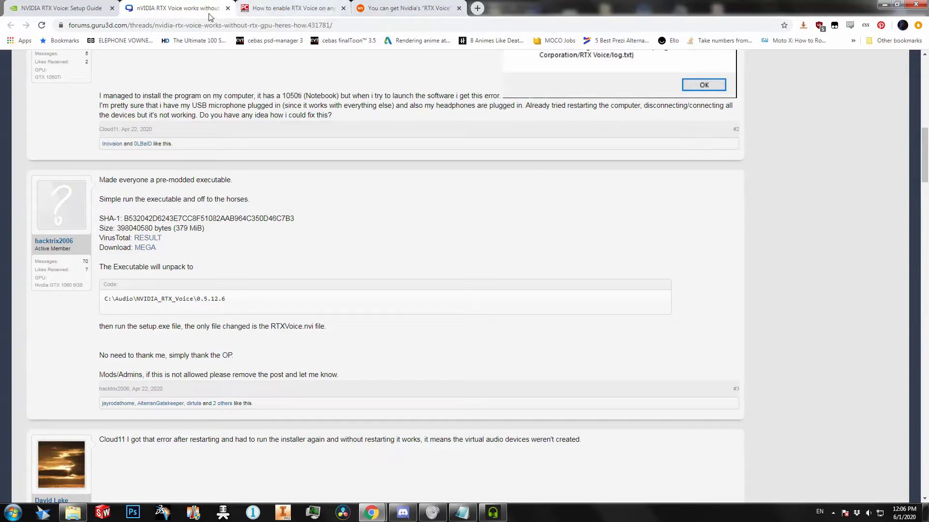
{"action": "left_click", "coordinate": [73, 6]}
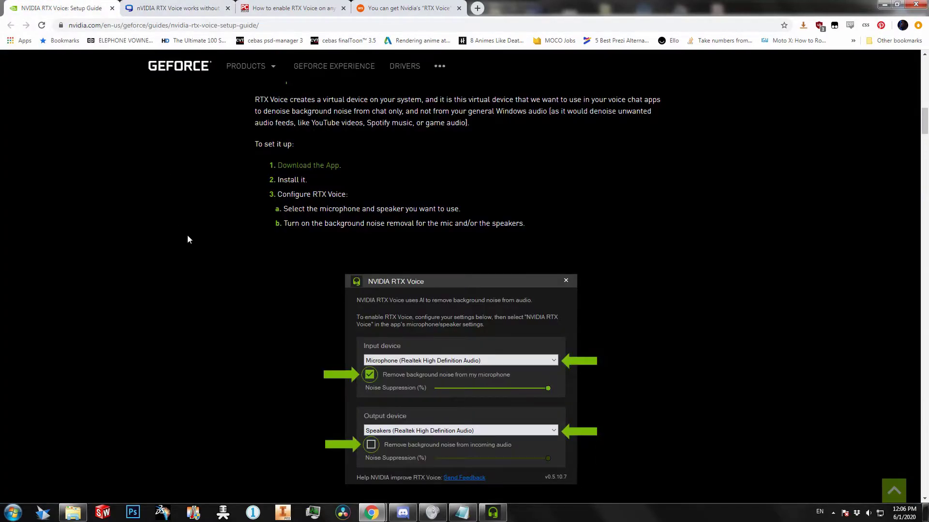
{"action": "scroll", "coordinate": [194, 233], "scroll_direction": "up", "scroll_amount": 10}
{"action": "scroll", "coordinate": [194, 237], "scroll_direction": "up", "scroll_amount": 4}
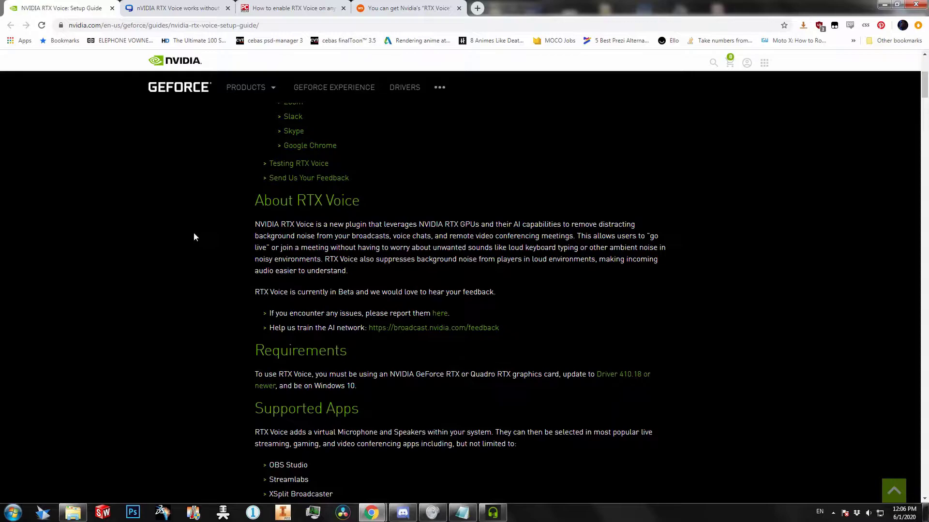
{"action": "scroll", "coordinate": [193, 271], "scroll_direction": "down", "scroll_amount": 5}
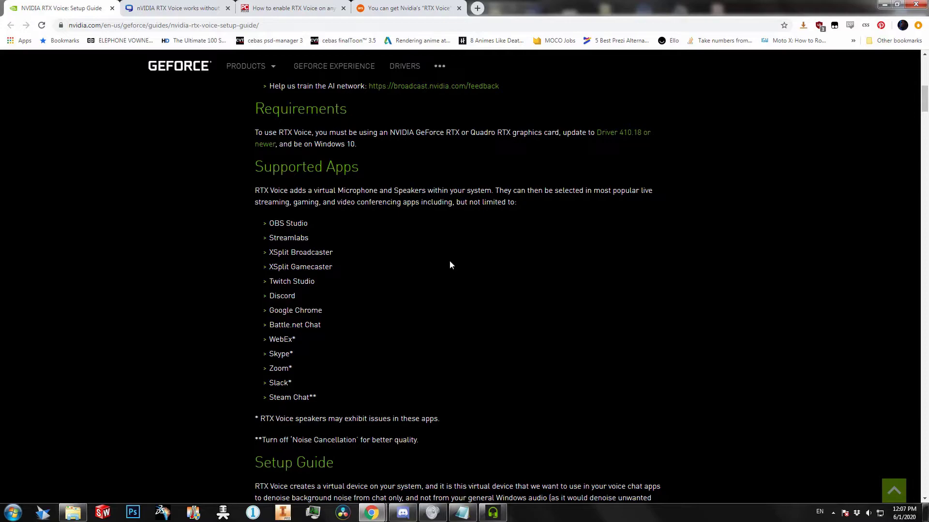
{"action": "scroll", "coordinate": [425, 277], "scroll_direction": "up", "scroll_amount": 10}
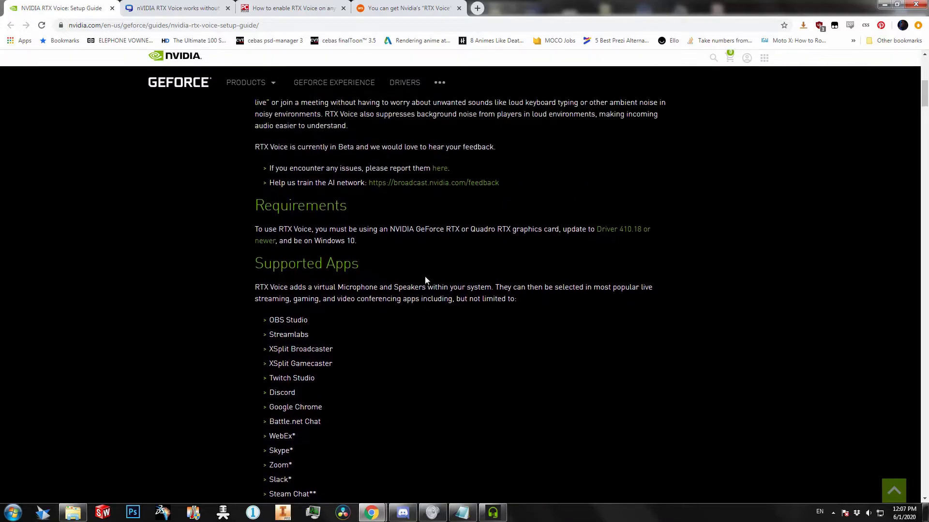
Save NVIDIA_RTX_Voice_v0.5.12.6.exe from the forum's MEGA link to the Desktop and dismiss the download bar.
{"action": "left_click", "coordinate": [205, 7]}
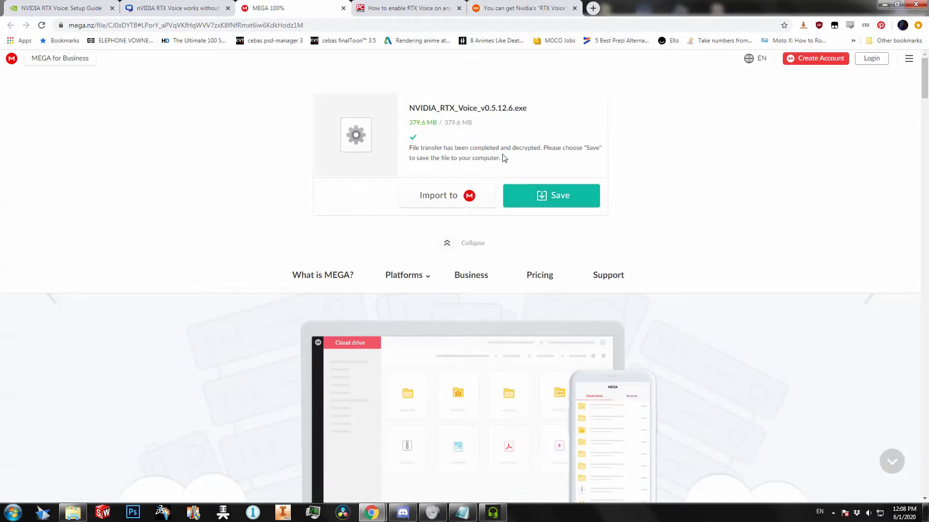
{"action": "left_click", "coordinate": [545, 196]}
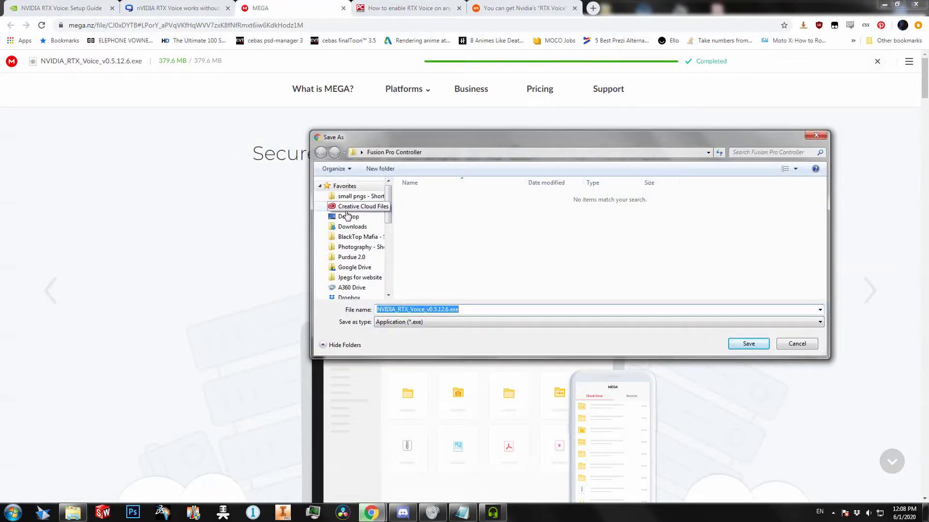
{"action": "left_click", "coordinate": [346, 206]}
{"action": "left_click", "coordinate": [348, 217]}
{"action": "scroll", "coordinate": [348, 217], "scroll_direction": "down", "scroll_amount": 5}
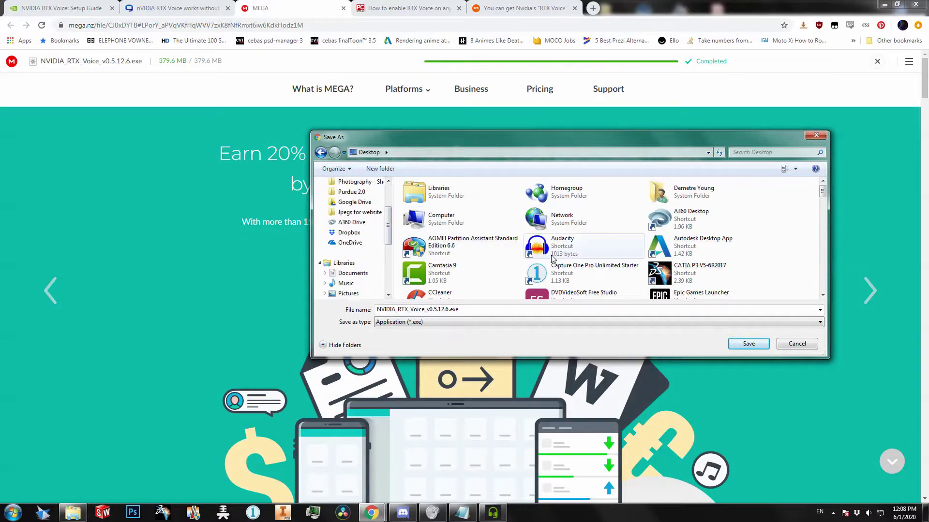
{"action": "left_click_drag", "start_coordinate": [822, 198], "coordinate": [818, 308]}
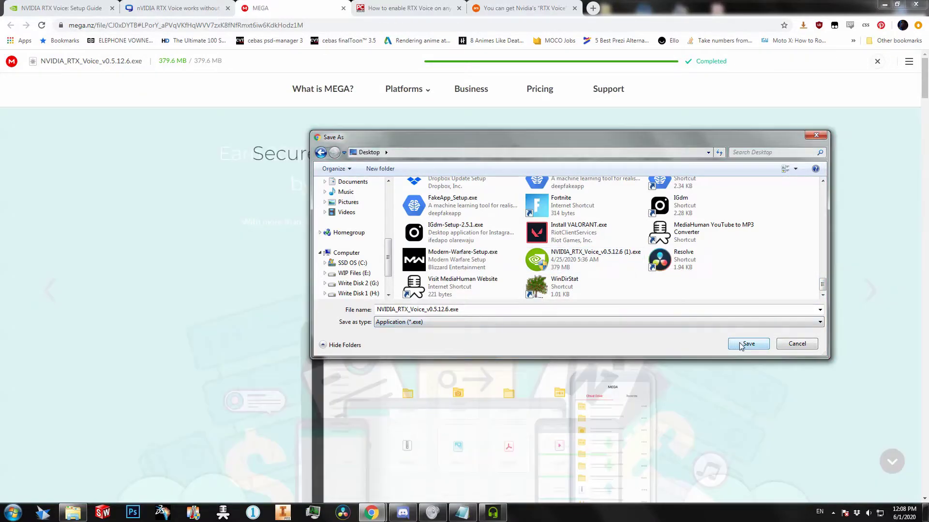
{"action": "left_click", "coordinate": [737, 344]}
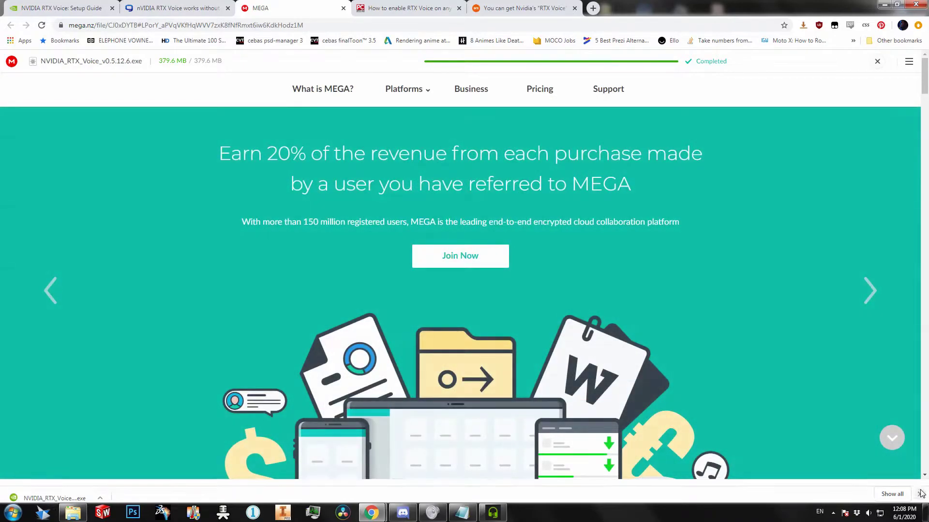
{"action": "left_click", "coordinate": [920, 491]}
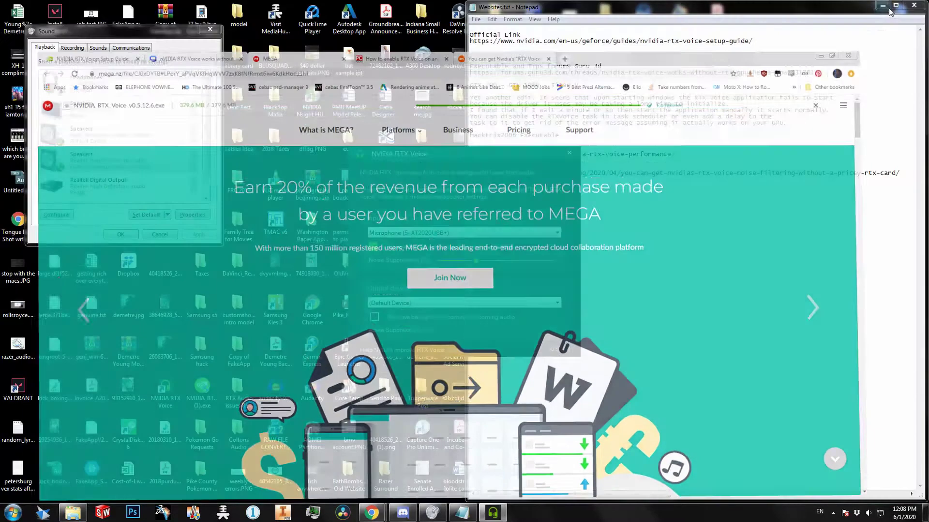
Minimize Chrome, move the RTX Voice window up-left, and select Notepad's 'Yet another edit' paragraph.
{"action": "left_click", "coordinate": [884, 4]}
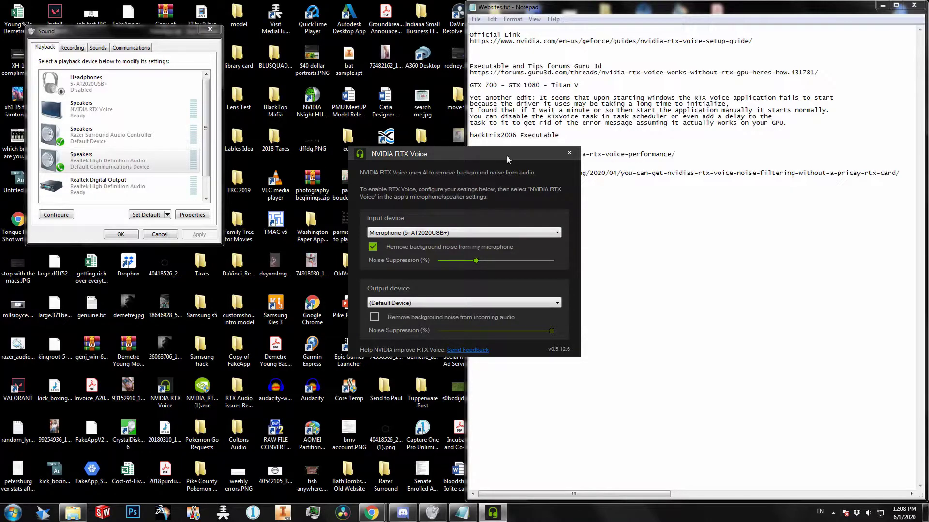
{"action": "left_click_drag", "start_coordinate": [506, 155], "coordinate": [373, 121]}
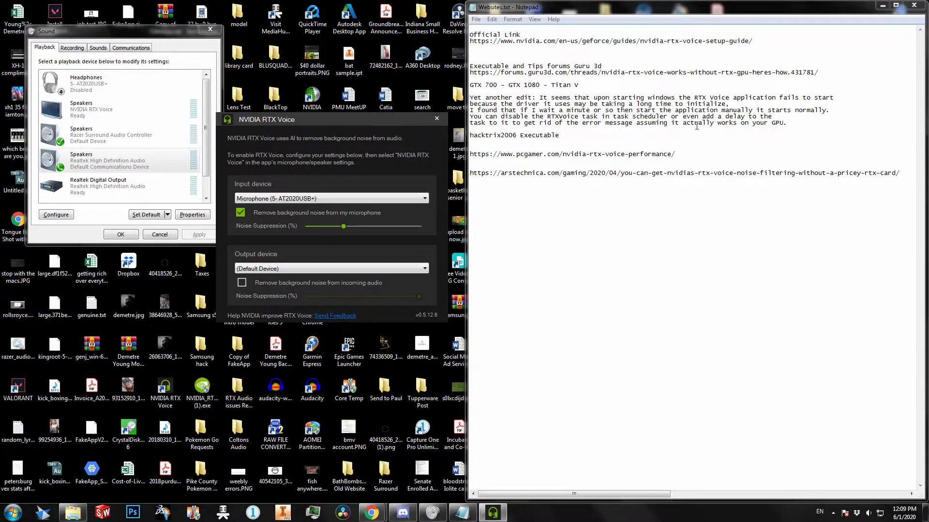
{"action": "left_click_drag", "start_coordinate": [788, 124], "coordinate": [470, 96]}
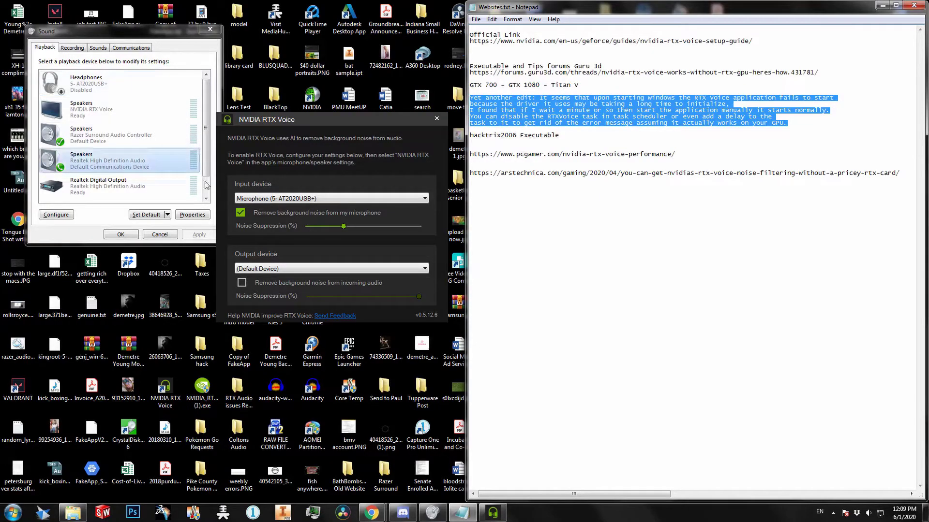
Bring Chrome back and reopen the Guru3D RTX Voice thread at the 'Initialization failed' error post.
{"action": "mouse_move", "coordinate": [371, 512]}
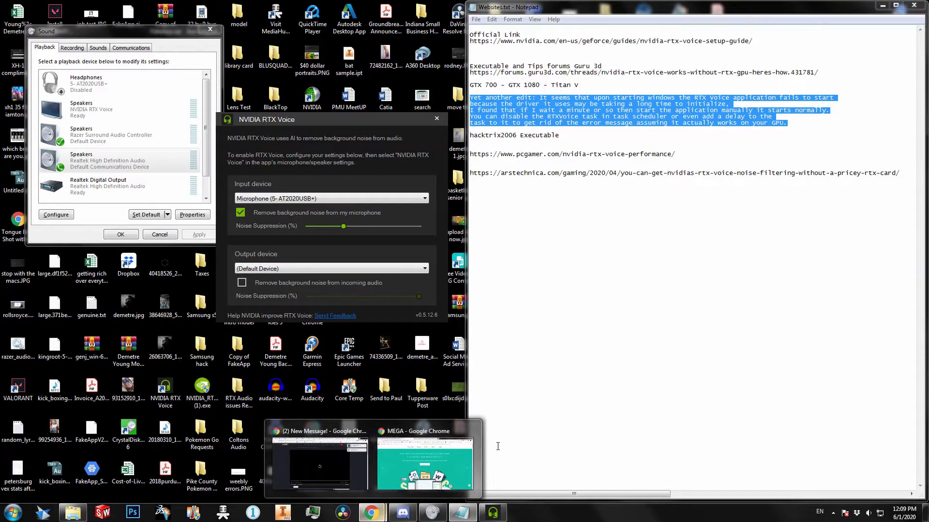
{"action": "left_click", "coordinate": [450, 449]}
{"action": "left_click", "coordinate": [173, 9]}
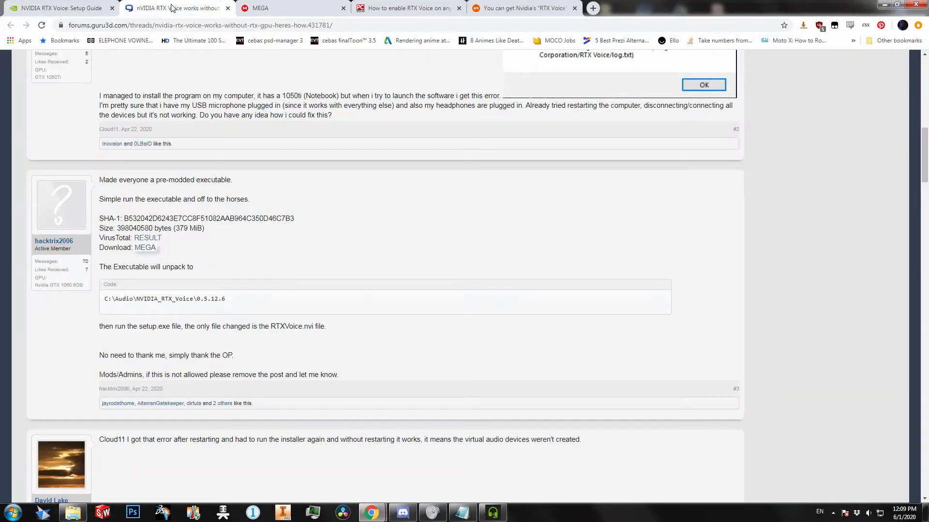
{"action": "scroll", "coordinate": [284, 218], "scroll_direction": "down", "scroll_amount": 5}
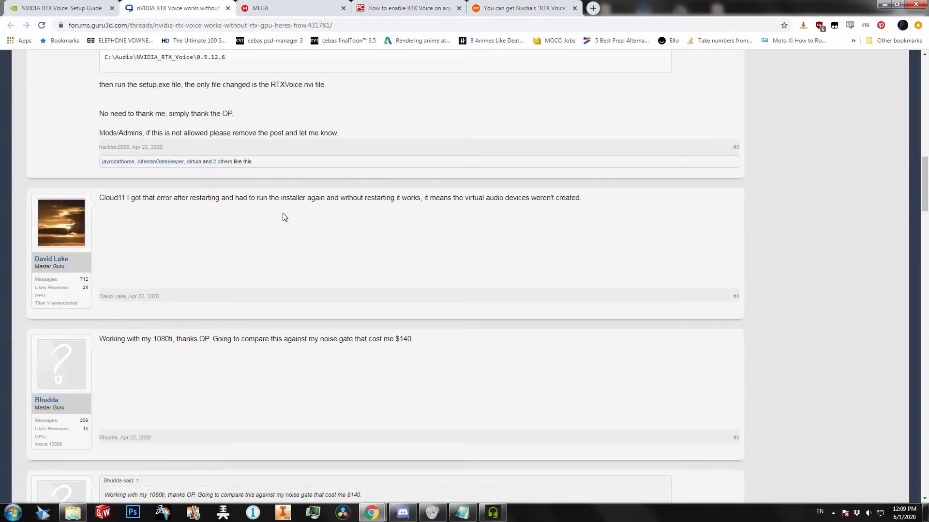
{"action": "scroll", "coordinate": [284, 218], "scroll_direction": "up", "scroll_amount": 10}
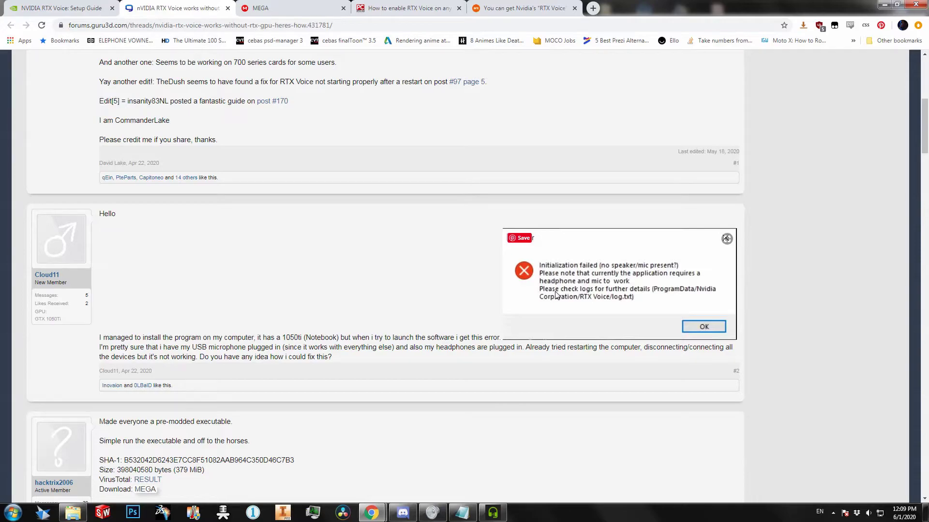
{"action": "scroll", "coordinate": [556, 295], "scroll_direction": "up", "scroll_amount": 7}
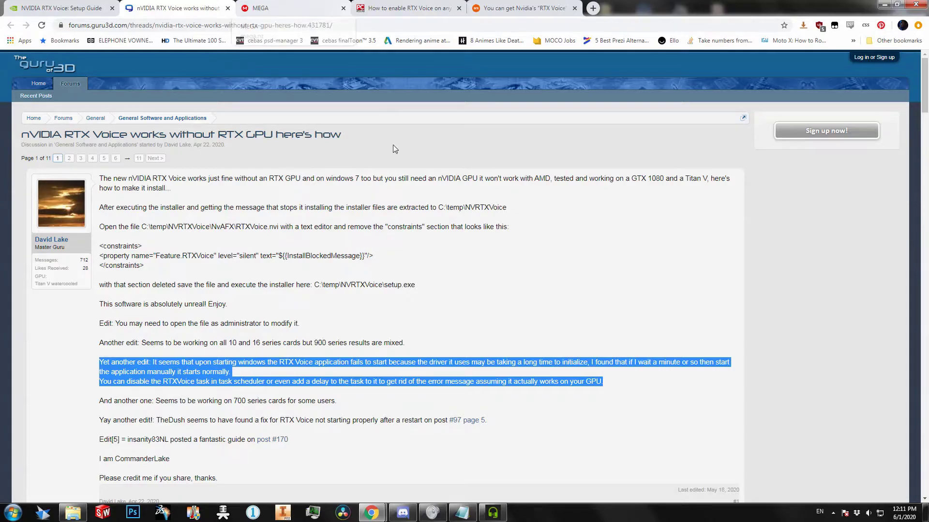
Launch Epic Games Launcher on its Home page and bring up the Windows Sound playback device list.
{"action": "left_click", "coordinate": [12, 513]}
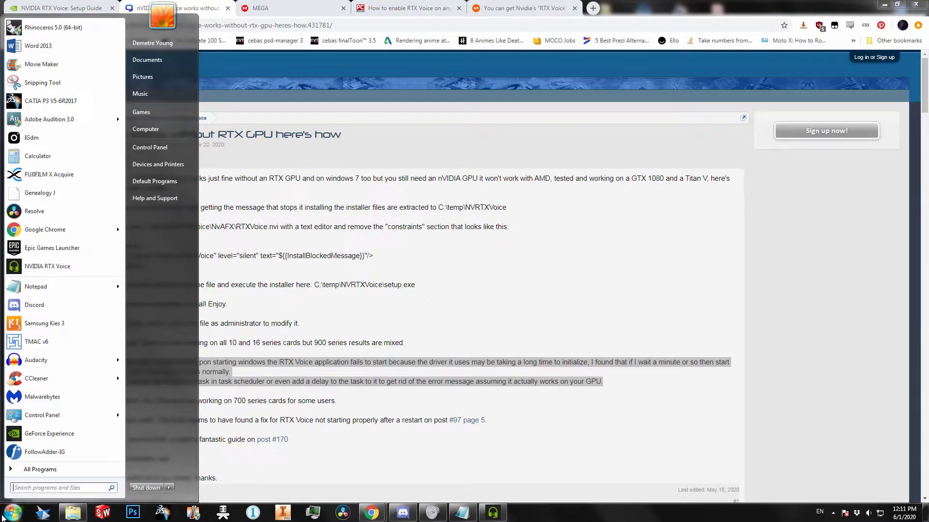
{"action": "left_click", "coordinate": [32, 249]}
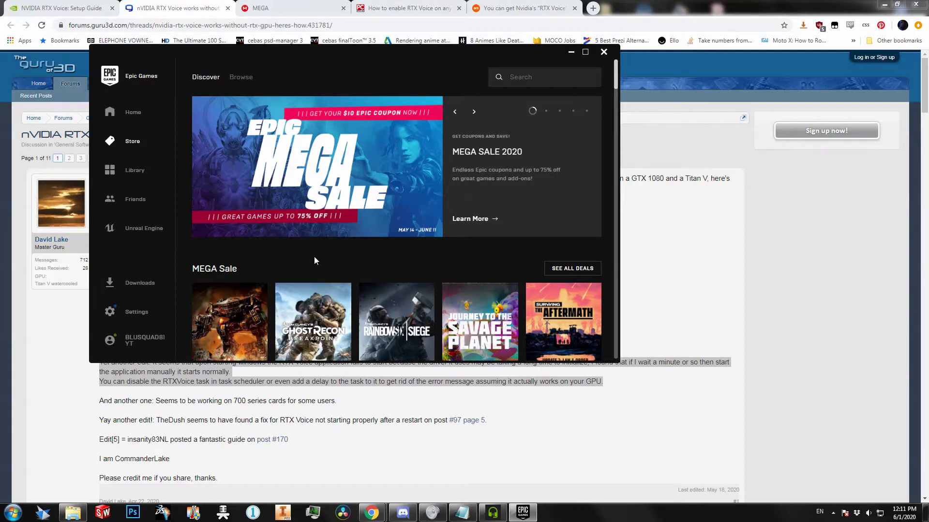
{"action": "left_click", "coordinate": [142, 114]}
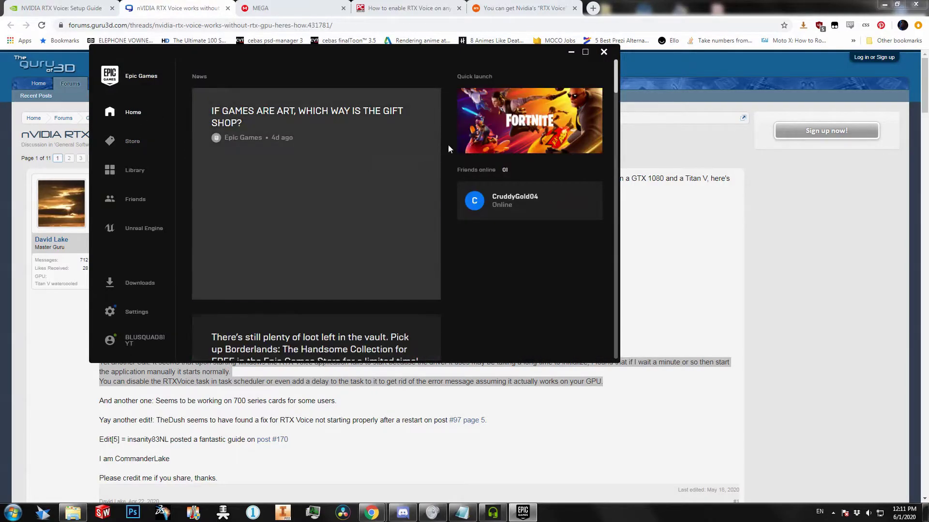
{"action": "left_click", "coordinate": [432, 512]}
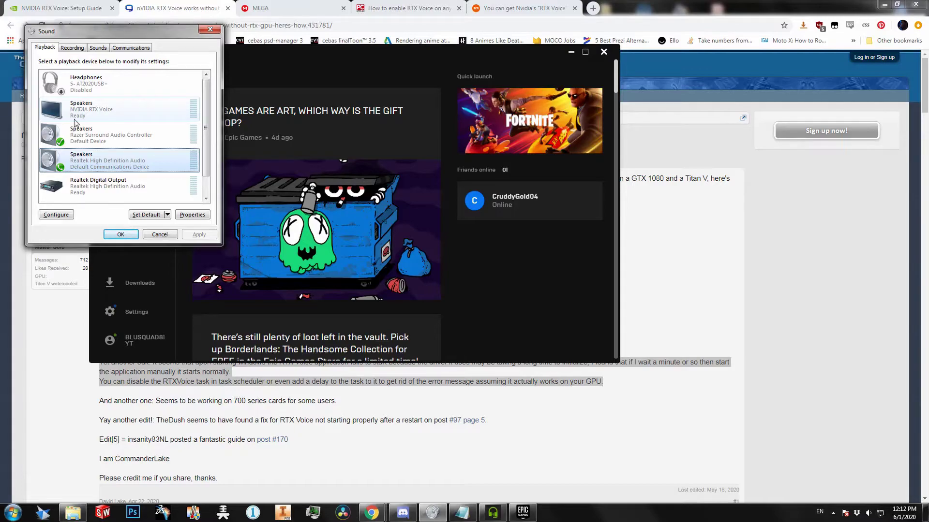
View the Recording devices list, including the RTX Background Noise microphone.
{"action": "left_click", "coordinate": [67, 48]}
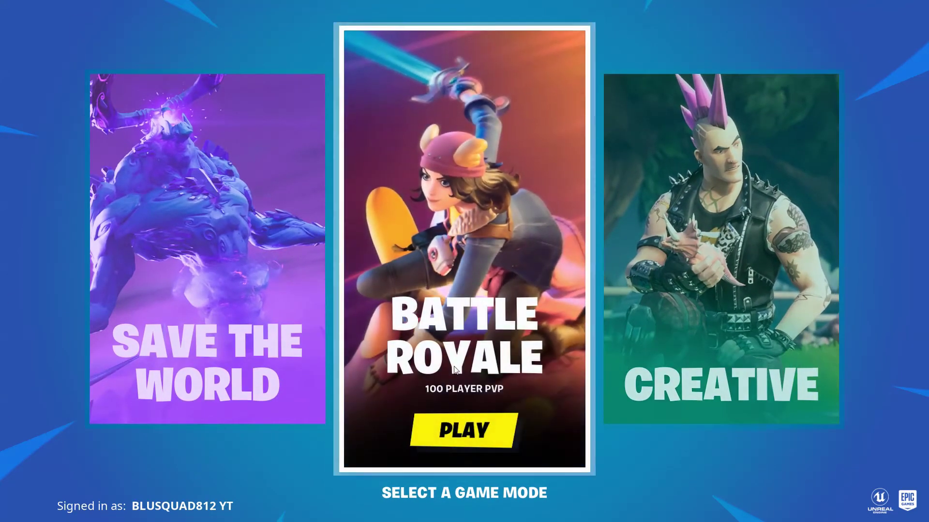
Switch from Fortnite's game mode screen back to the Windows Sound Playback list with Alt+Tab.
{"action": "key", "text": "alt+Tab"}
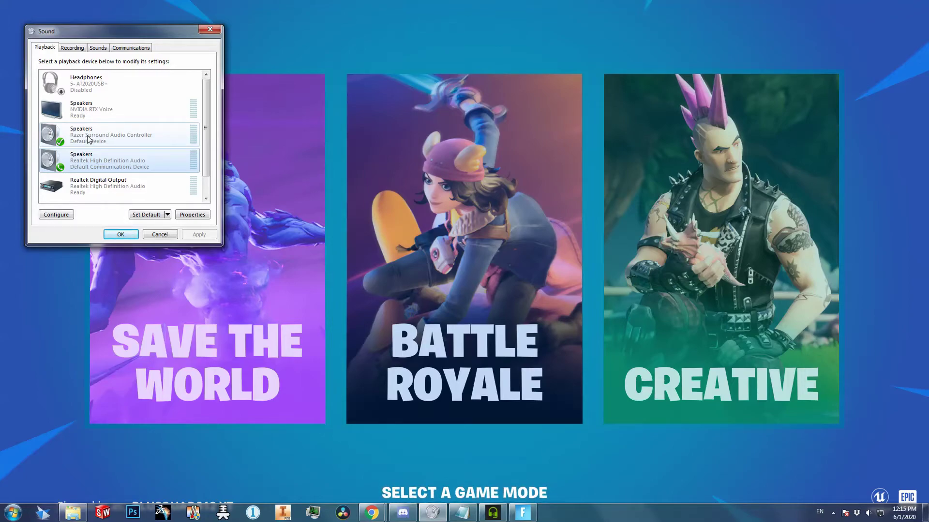
{"action": "right_click", "coordinate": [88, 139]}
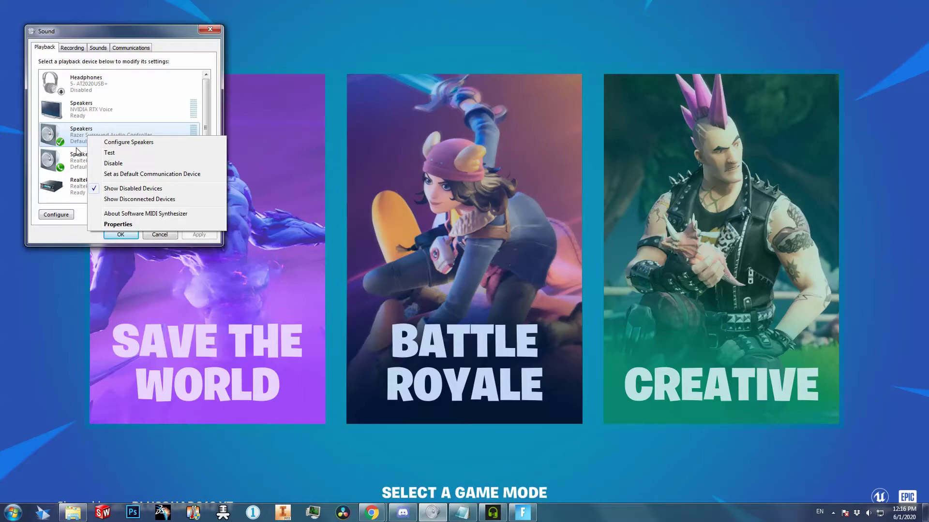
{"action": "left_click", "coordinate": [122, 177]}
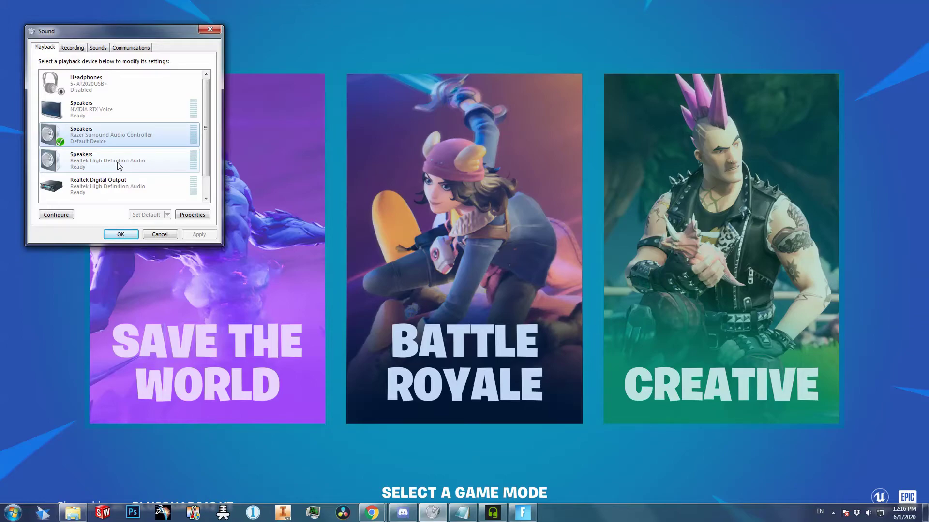
{"action": "right_click", "coordinate": [139, 164]}
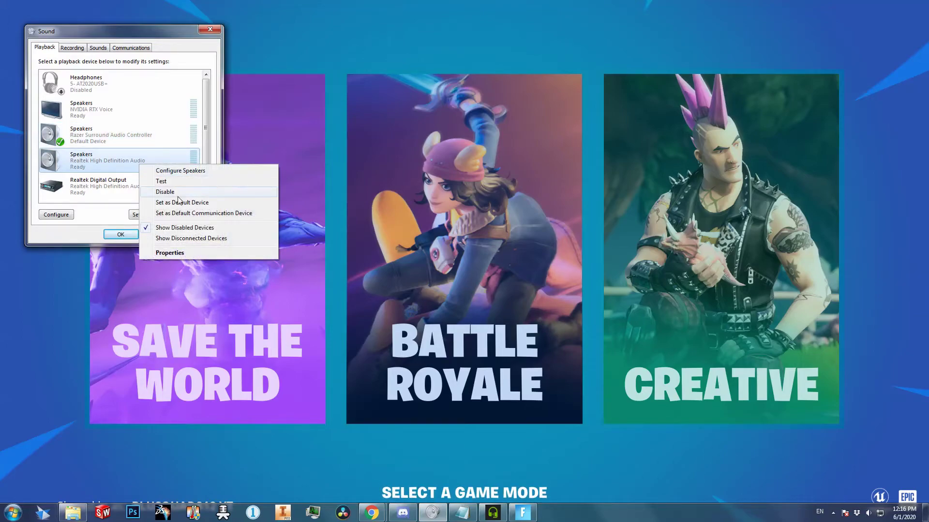
{"action": "left_click", "coordinate": [179, 213]}
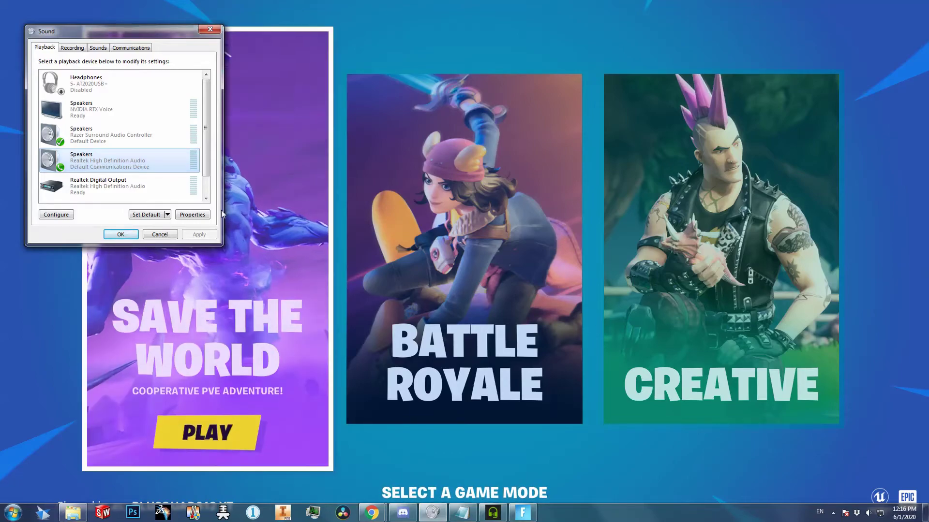
Return to Fortnite and open Settings from the top-right menu, landing on the Video tab.
{"action": "left_click", "coordinate": [502, 334]}
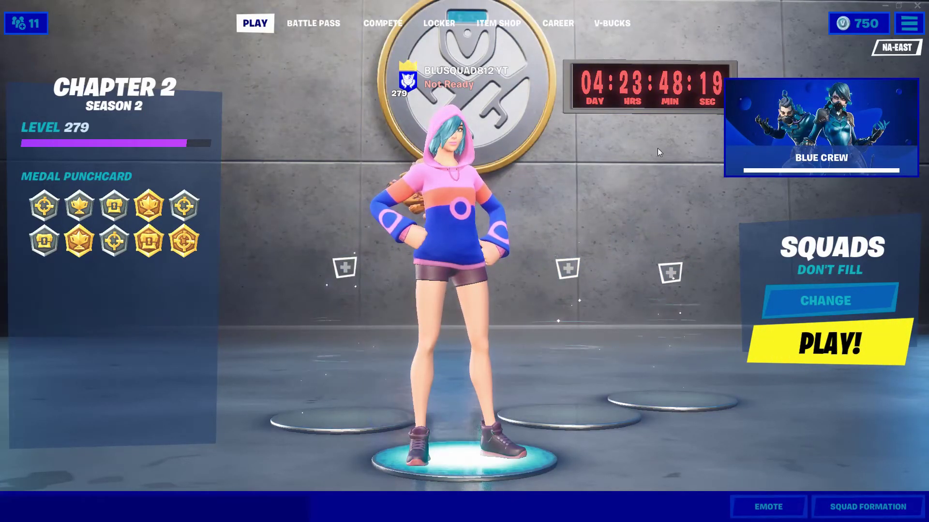
{"action": "left_click", "coordinate": [900, 23]}
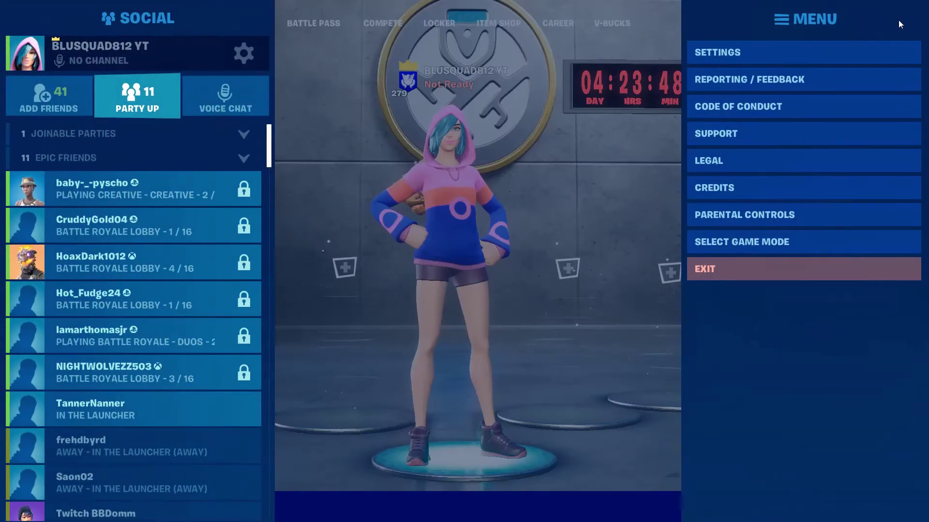
{"action": "left_click", "coordinate": [722, 53]}
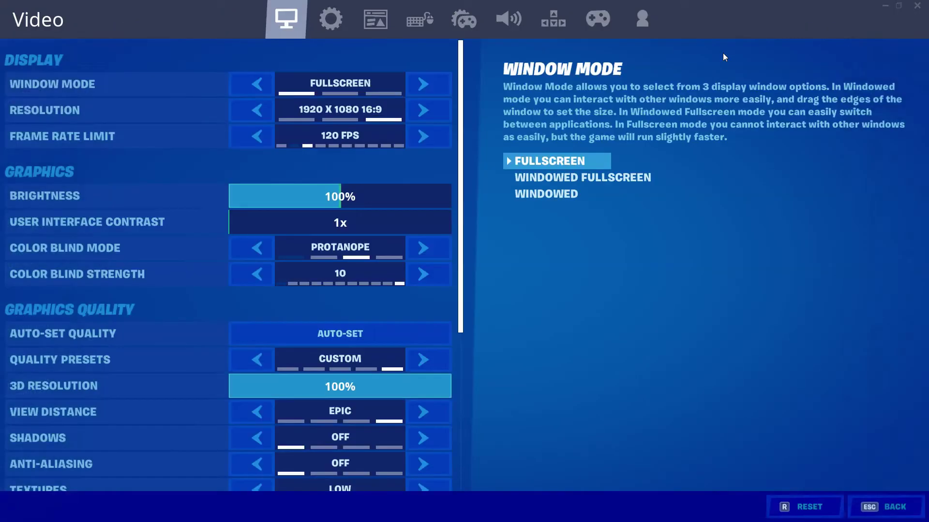
Switch to the Audio tab and scroll down to the voice chat input and output devices.
{"action": "left_click", "coordinate": [515, 25]}
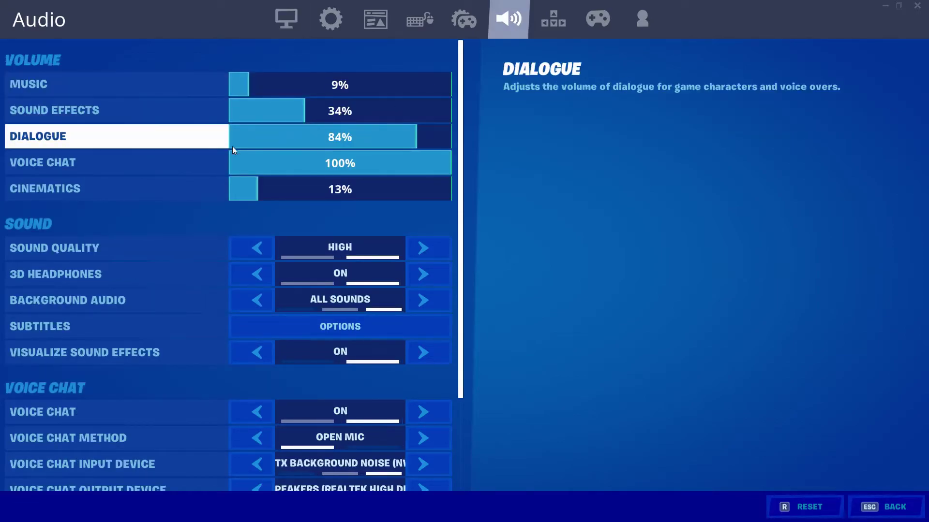
{"action": "scroll", "coordinate": [220, 153], "scroll_direction": "down", "scroll_amount": 1}
{"action": "scroll", "coordinate": [220, 154], "scroll_direction": "down", "scroll_amount": 2}
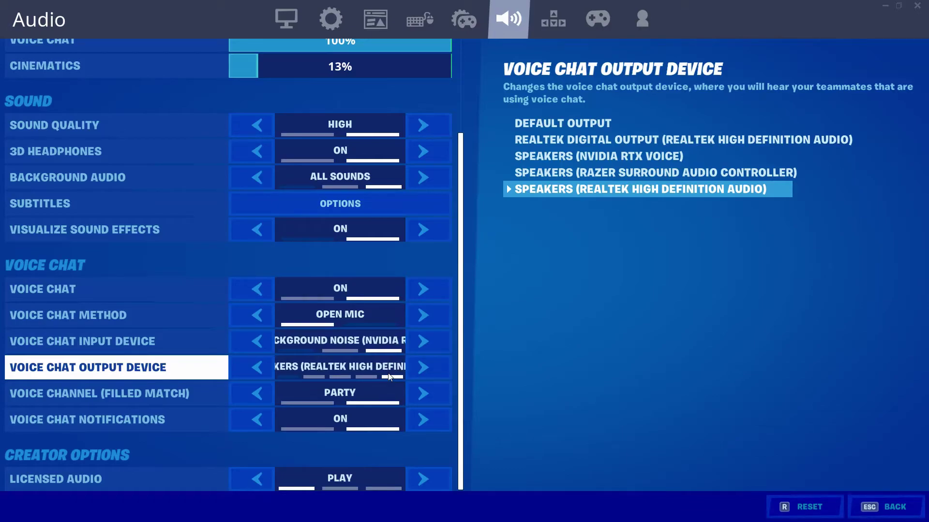
Cycle voice chat output back to Speakers (Realtek), then apply and return to the lobby.
{"action": "left_click", "coordinate": [255, 376]}
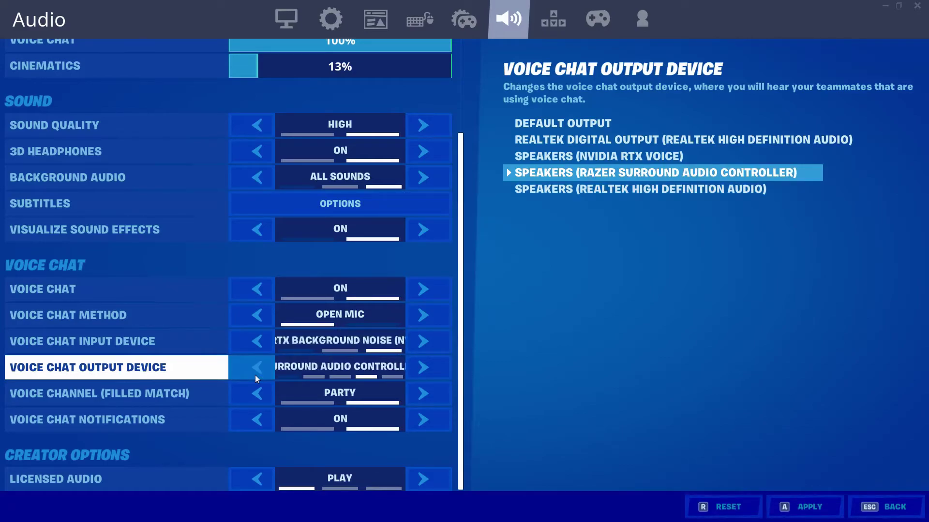
{"action": "left_click", "coordinate": [255, 375]}
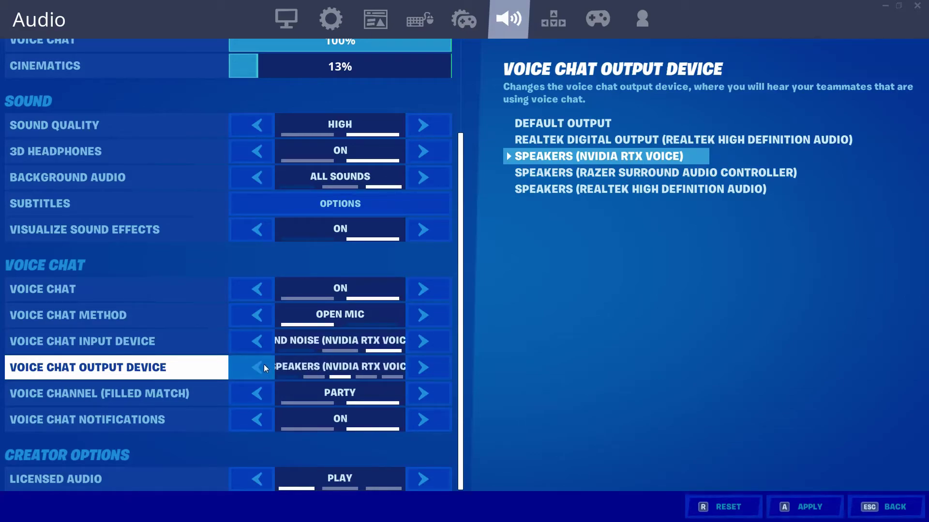
{"action": "left_click", "coordinate": [418, 368]}
{"action": "left_click", "coordinate": [417, 367]}
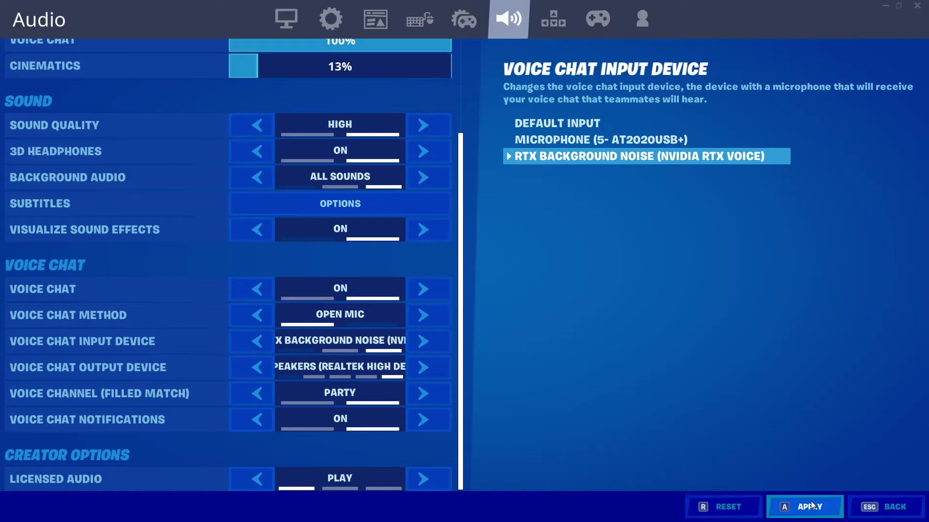
{"action": "left_click", "coordinate": [880, 513]}
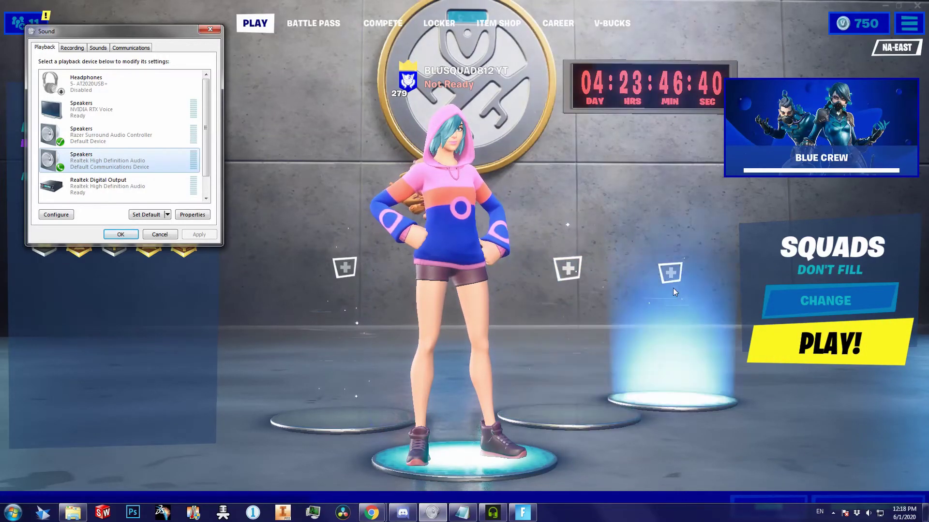
Check the tray volume and sound shortcuts without changes, then reveal the hidden notification icons.
{"action": "left_click", "coordinate": [869, 514]}
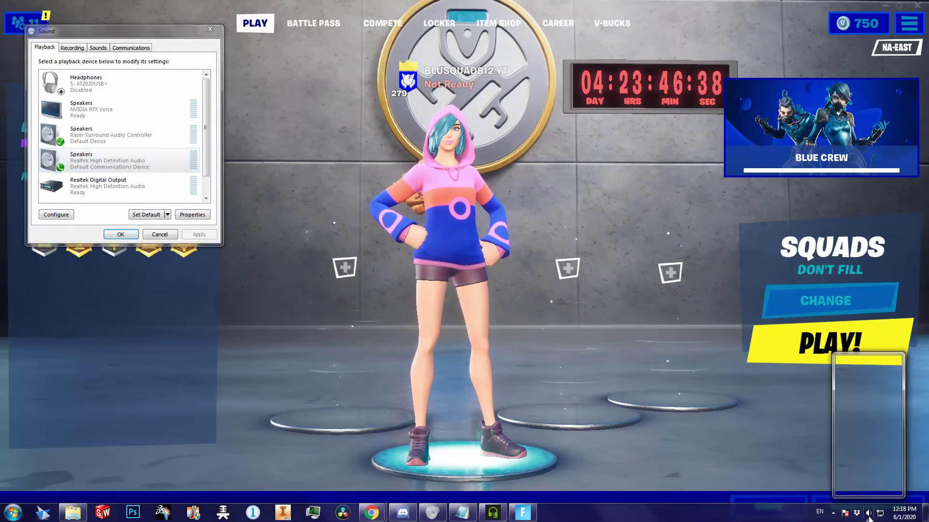
{"action": "right_click", "coordinate": [869, 513]}
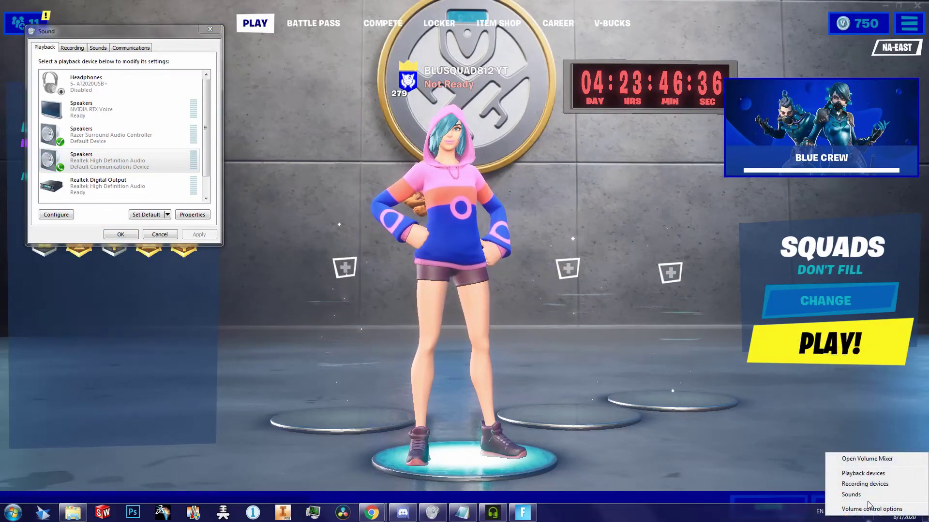
{"action": "key", "text": "Escape"}
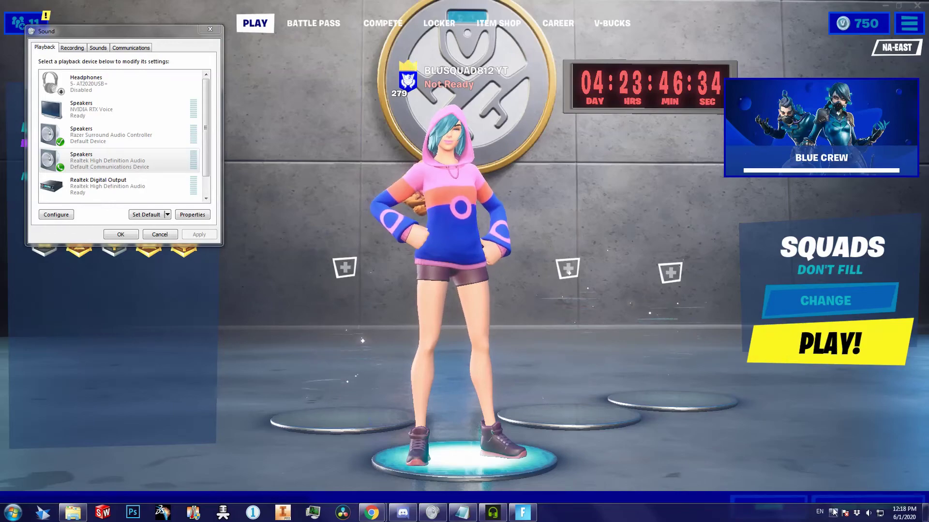
{"action": "left_click", "coordinate": [833, 512]}
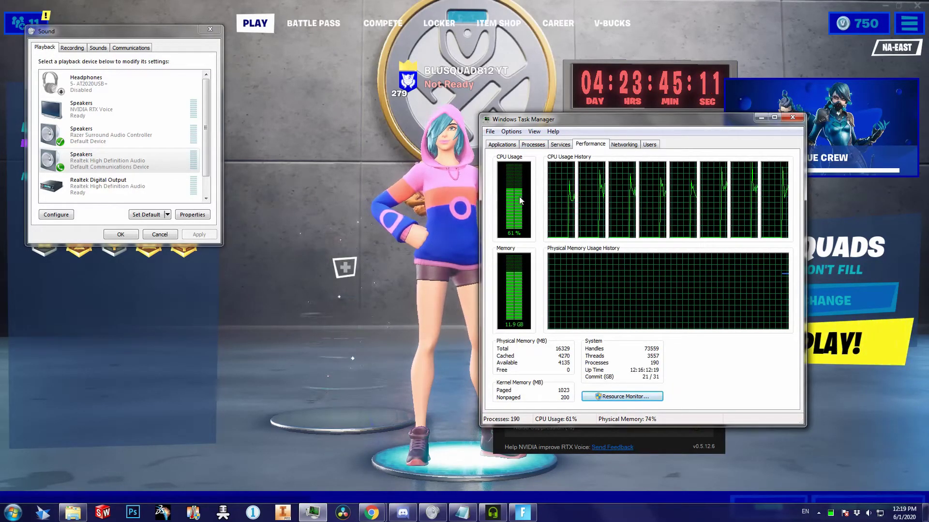
{"action": "left_click", "coordinate": [559, 145]}
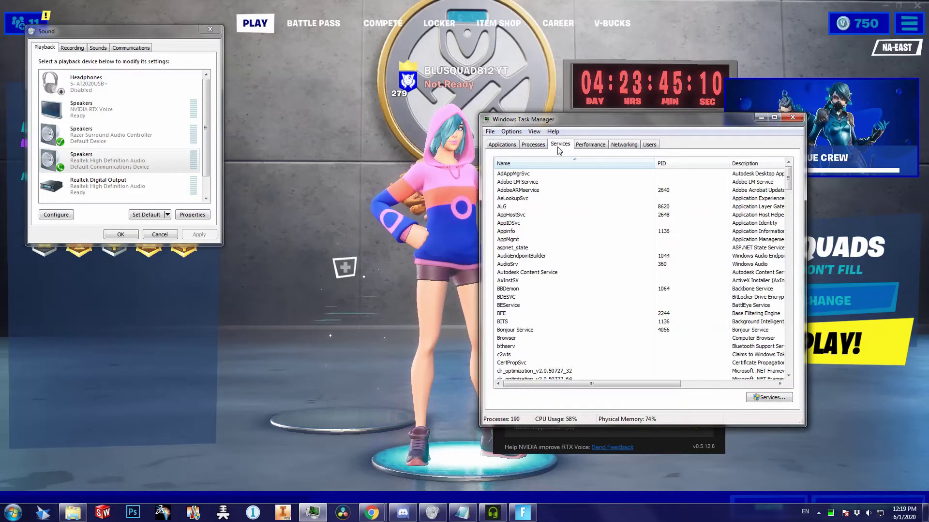
{"action": "left_click", "coordinate": [533, 145]}
{"action": "left_click", "coordinate": [503, 146]}
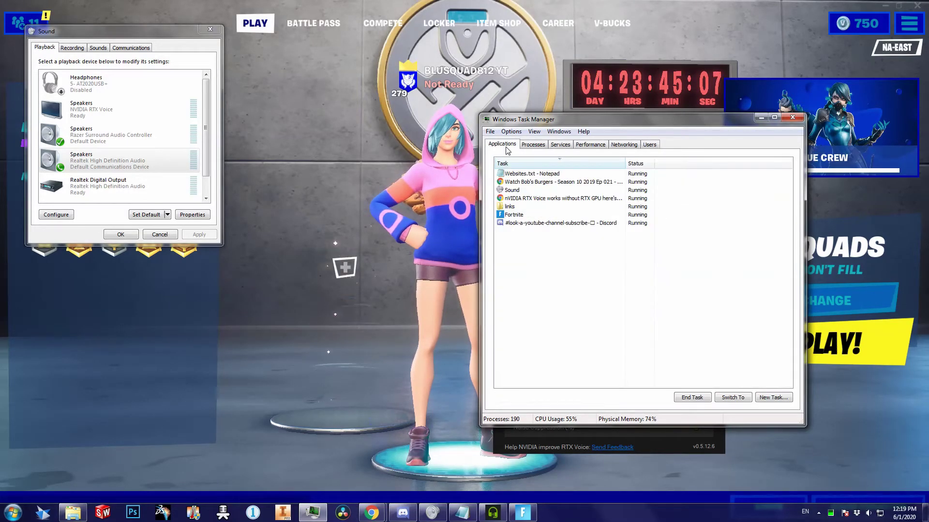
{"action": "left_click", "coordinate": [560, 145]}
{"action": "left_click", "coordinate": [586, 145]}
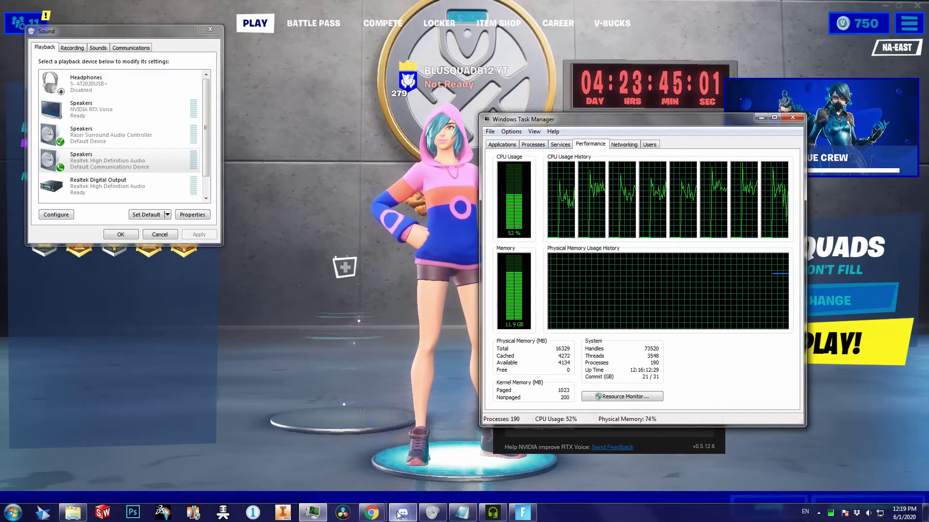
{"action": "mouse_move", "coordinate": [366, 518]}
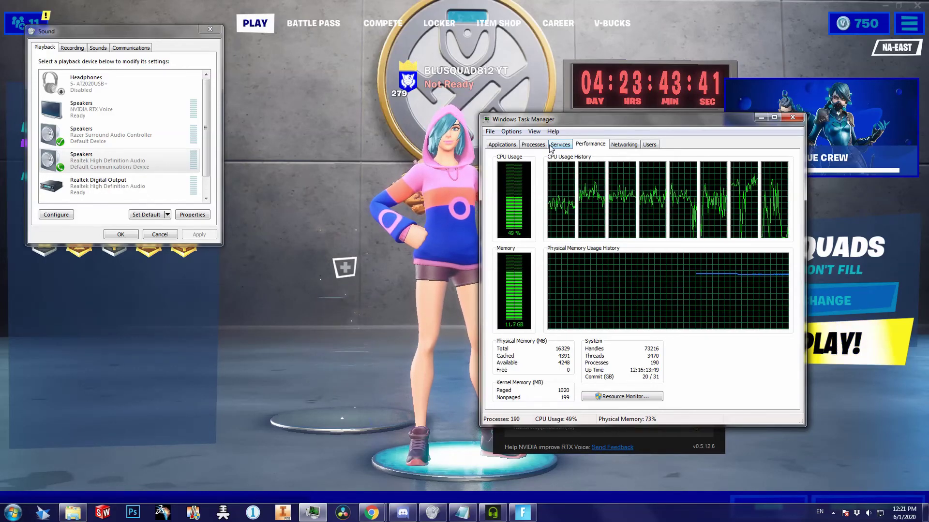
{"action": "mouse_move", "coordinate": [382, 513]}
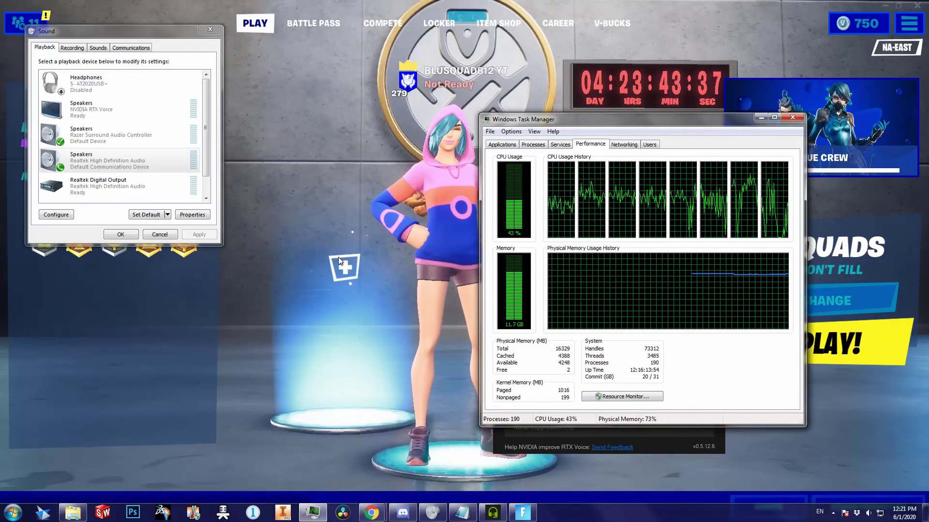
{"action": "left_click", "coordinate": [757, 117]}
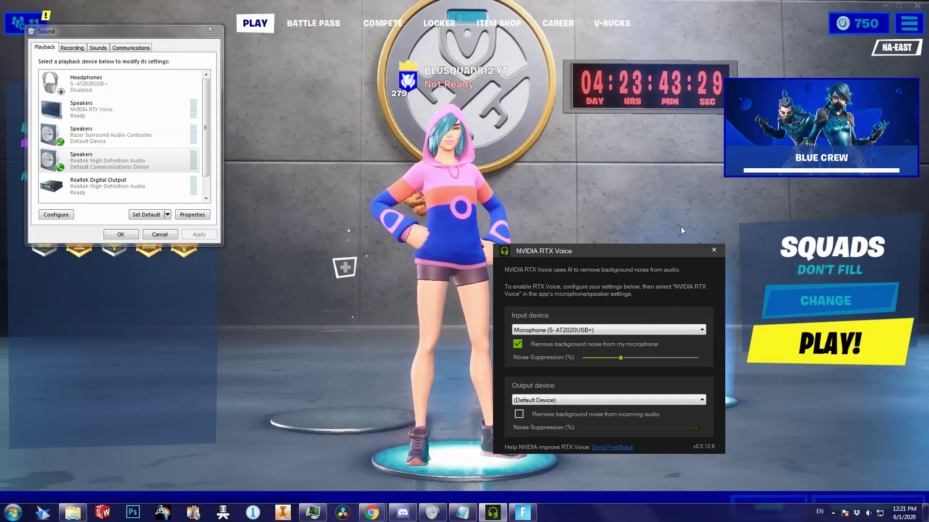
Close the RTX Voice window so it keeps running in the background, and dismiss the Notification Area Icons window.
{"action": "left_click", "coordinate": [715, 249]}
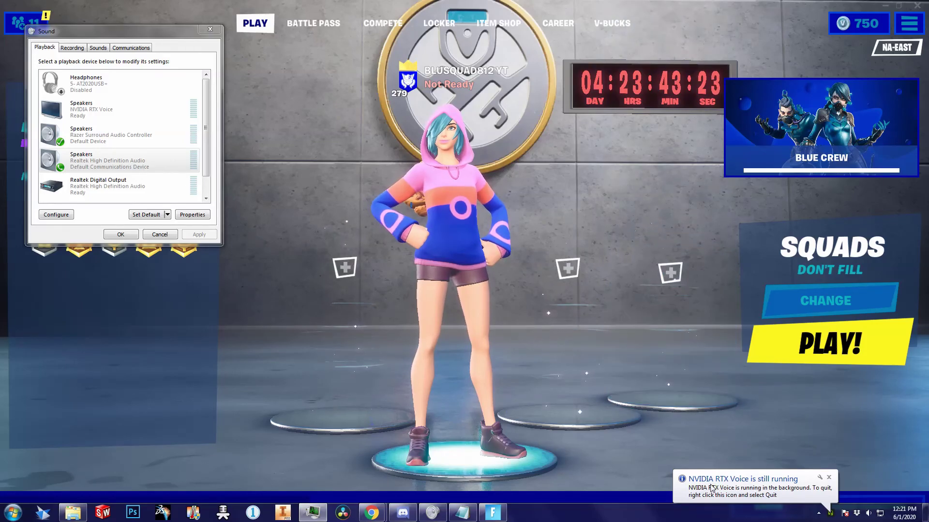
{"action": "left_click", "coordinate": [821, 478]}
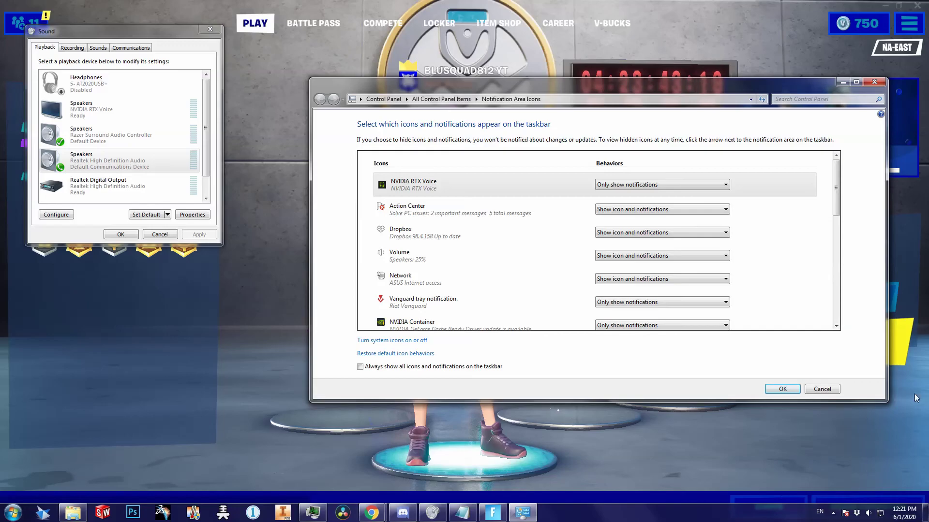
{"action": "left_click", "coordinate": [875, 82]}
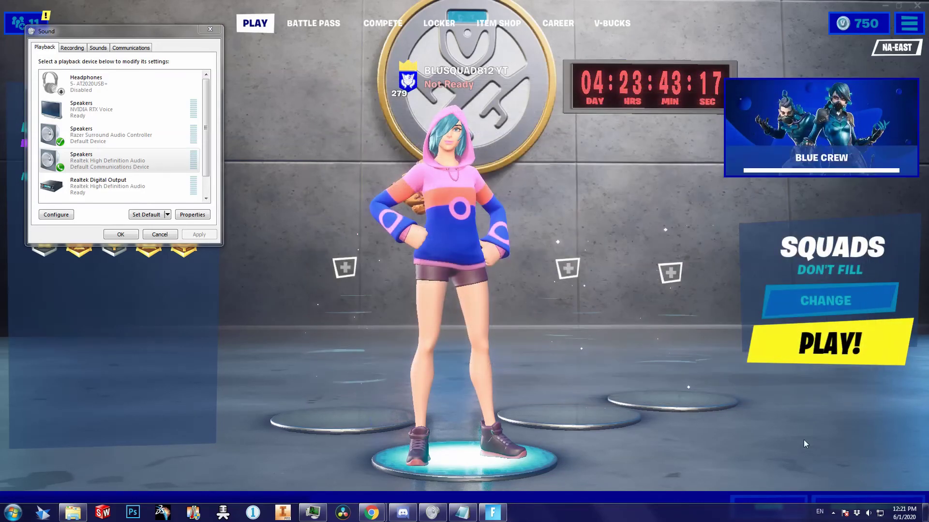